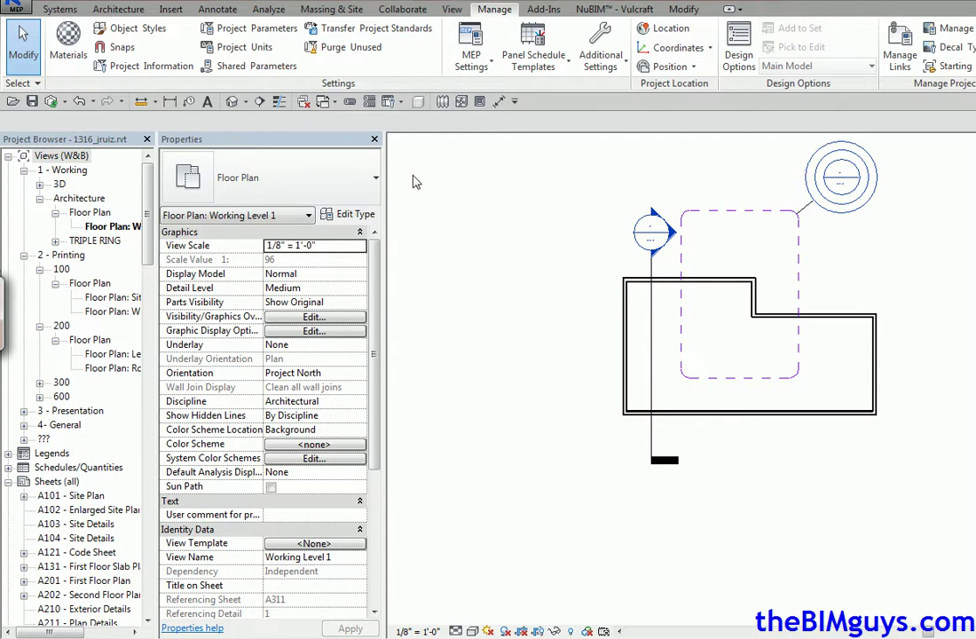
Look over the Insert tab's options for inserting from another file, then dismiss them.
click(172, 10)
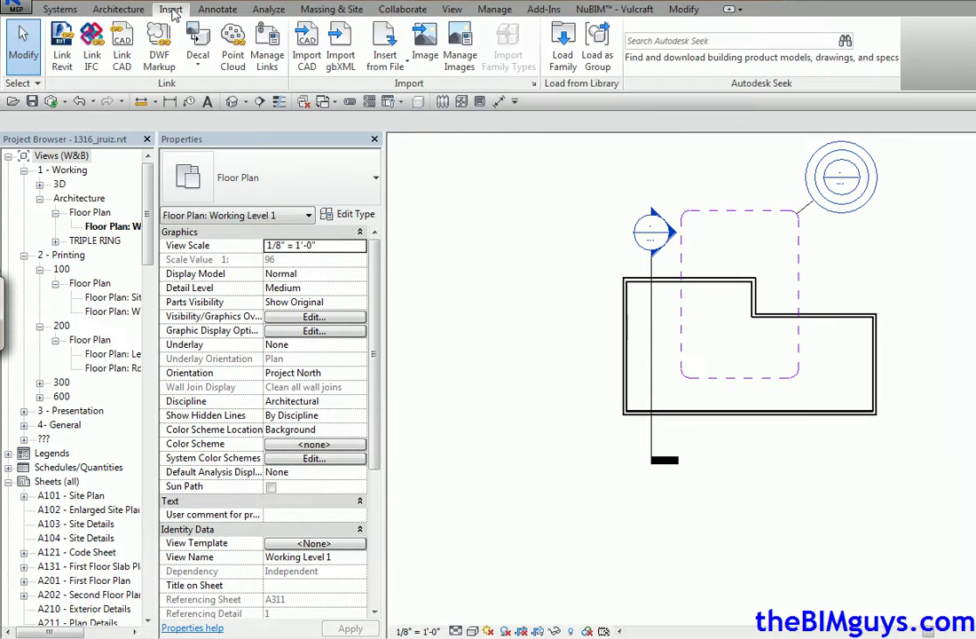
click(384, 75)
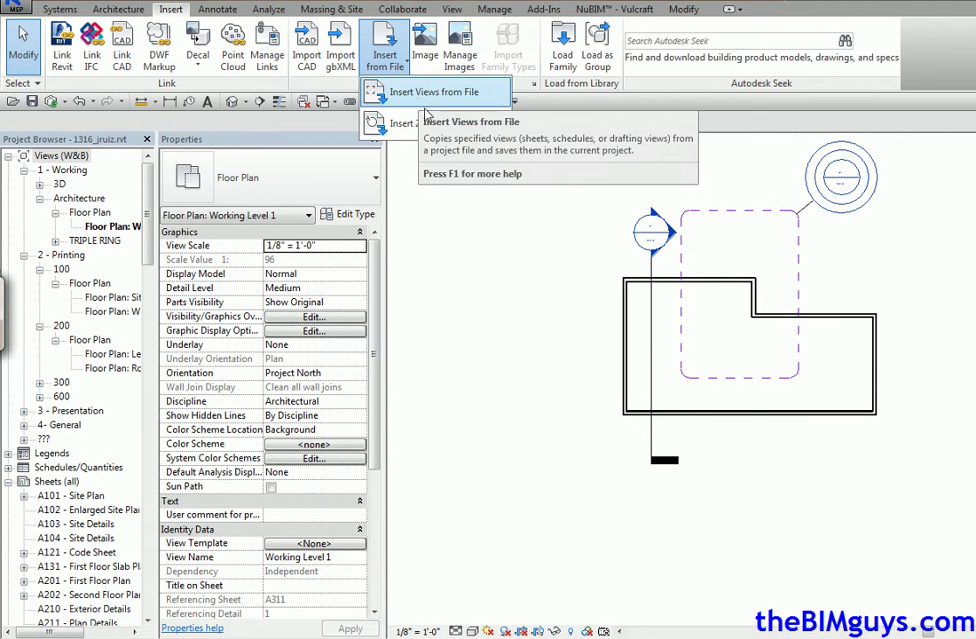
click(530, 395)
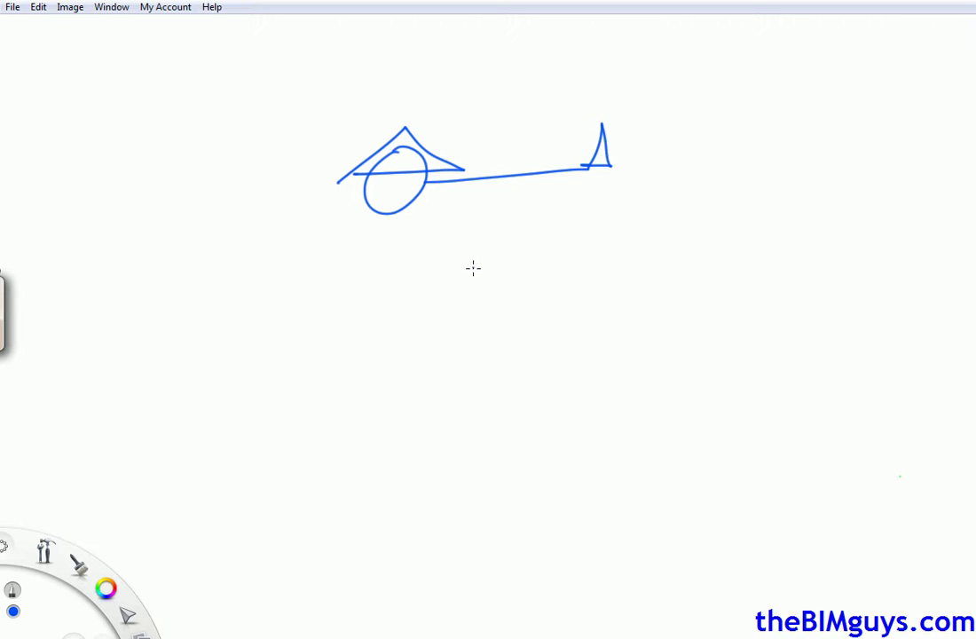
In SketchBook, circle the section head and tail in blue and enclose both in red.
mouse_move(478, 158)
mouse_down()
mouse_move(380, 107)
mouse_move(318, 222)
mouse_move(454, 194)
mouse_move(457, 140)
mouse_up()
mouse_move(632, 98)
mouse_down()
mouse_move(563, 165)
mouse_move(635, 153)
mouse_move(637, 104)
mouse_up()
click(967, 111)
mouse_move(730, 92)
mouse_down()
mouse_move(396, 89)
mouse_move(299, 145)
mouse_up()
mouse_move(295, 235)
mouse_down()
mouse_move(332, 250)
mouse_move(606, 215)
mouse_move(694, 226)
mouse_move(697, 93)
mouse_up()
Write the label 'SecTAG' below the red outline and return to Revit.
drag(544, 223, 523, 259)
mouse_move(557, 241)
mouse_down()
mouse_move(586, 241)
mouse_move(579, 252)
mouse_move(593, 256)
mouse_up()
mouse_move(649, 204)
mouse_down()
mouse_move(653, 264)
mouse_move(697, 224)
mouse_up()
mouse_move(661, 257)
mouse_down()
mouse_move(678, 233)
mouse_move(690, 235)
mouse_move(695, 255)
mouse_move(763, 237)
mouse_up()
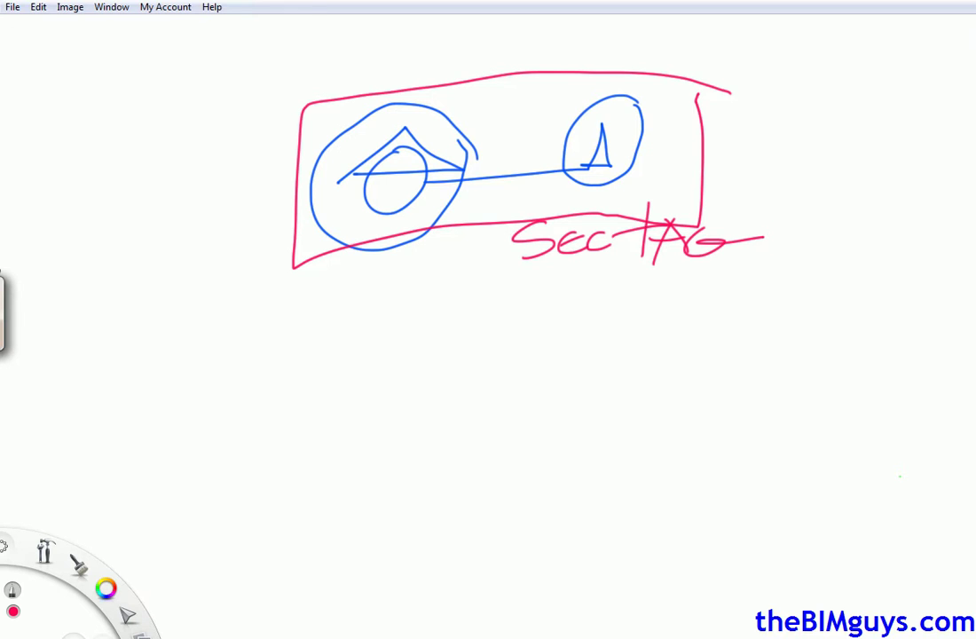
key(alt+Tab)
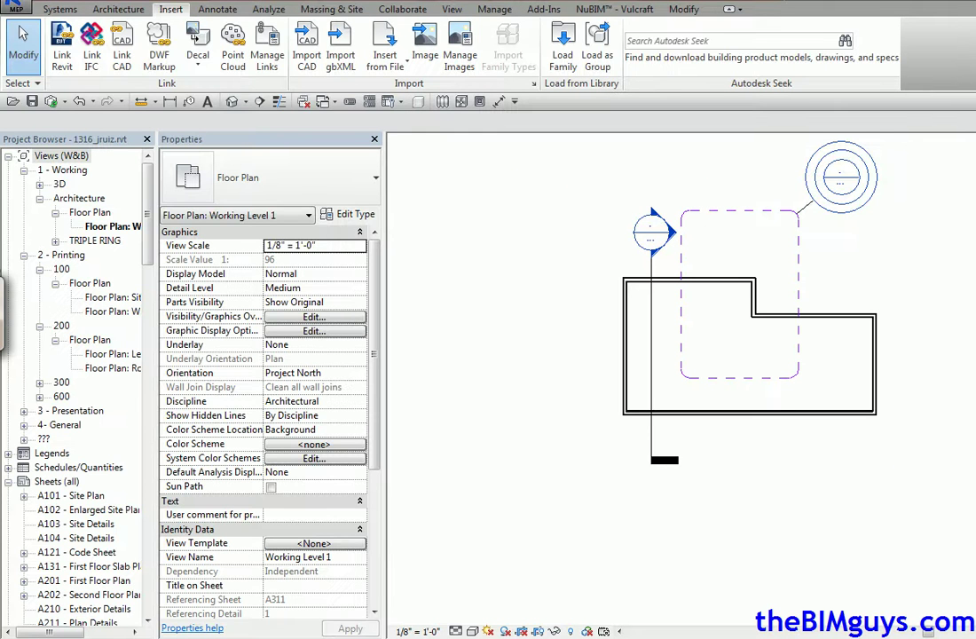
Select the plan's section line and keep it as the Wall Section type.
click(654, 358)
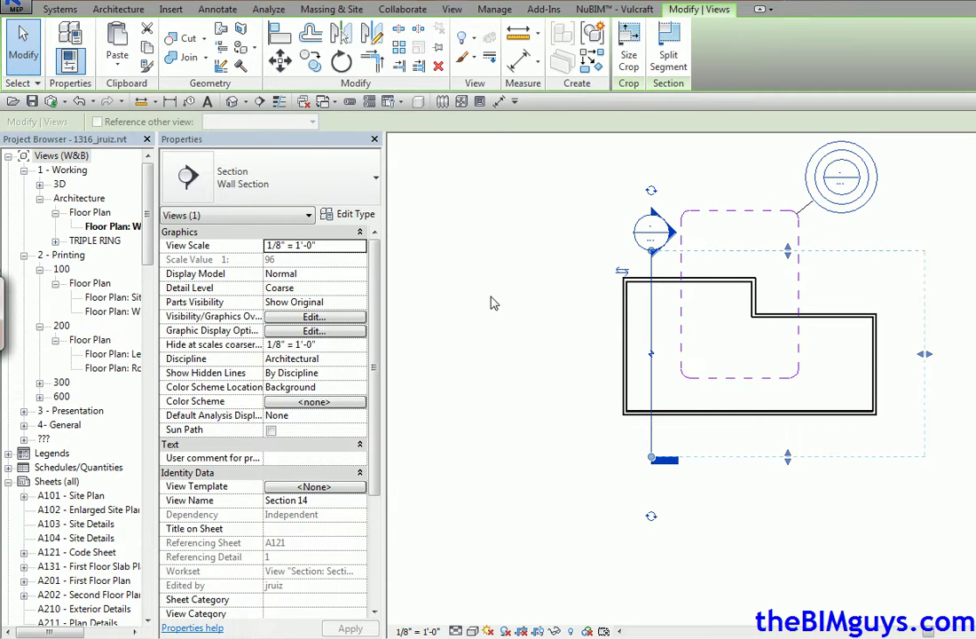
click(326, 187)
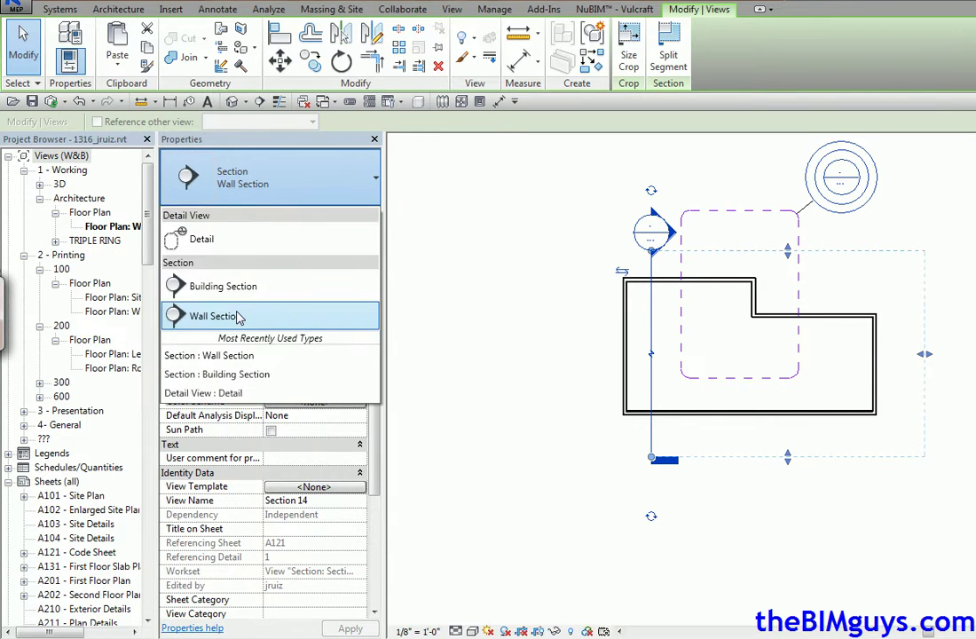
click(235, 317)
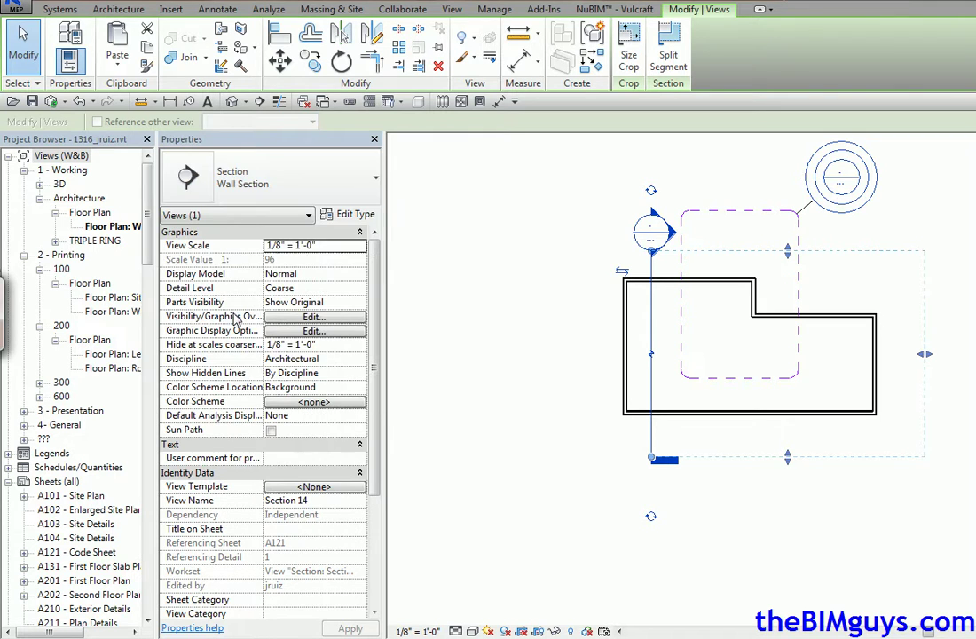
Review the Wall Section type's Section Tag properties, then close both type property dialogs.
click(353, 218)
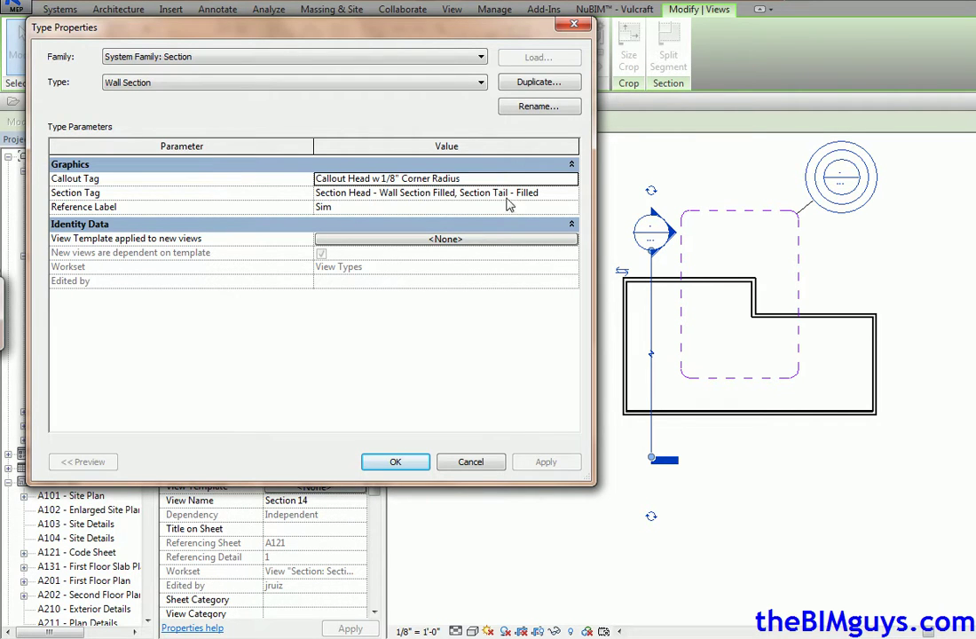
click(570, 196)
click(572, 196)
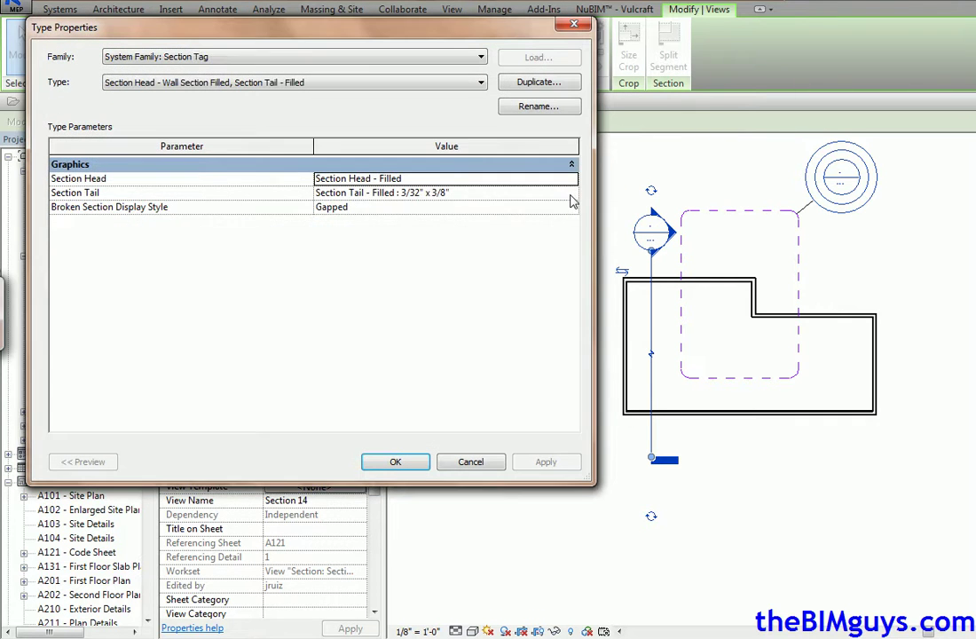
drag(332, 31, 725, 271)
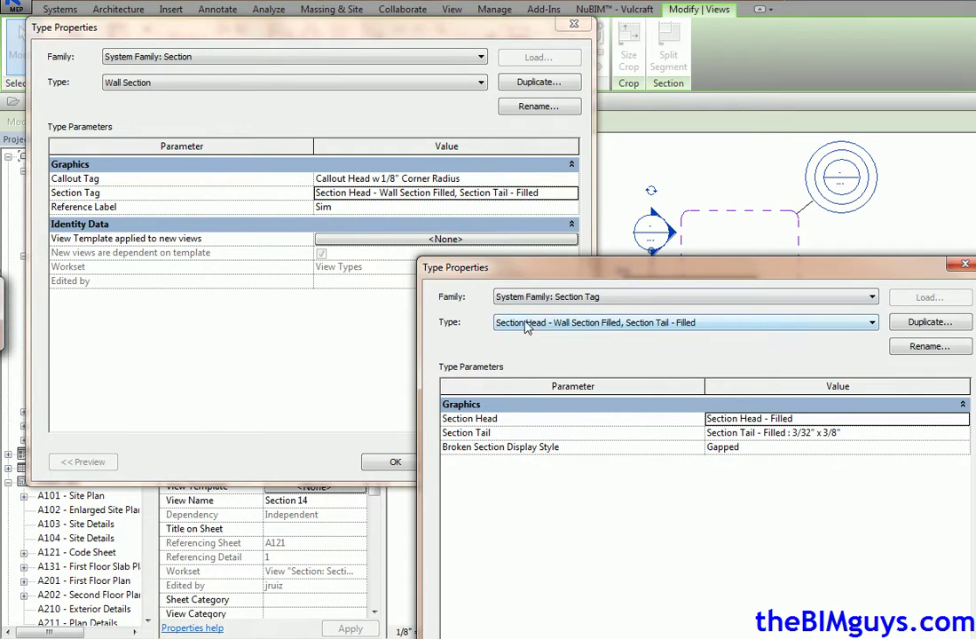
click(603, 299)
drag(904, 280, 902, 234)
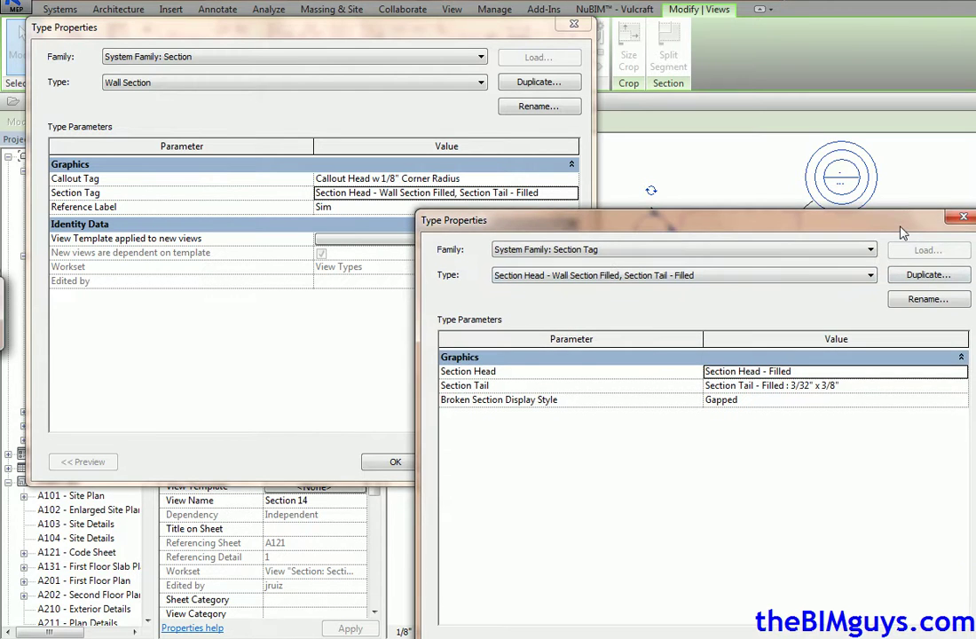
click(963, 218)
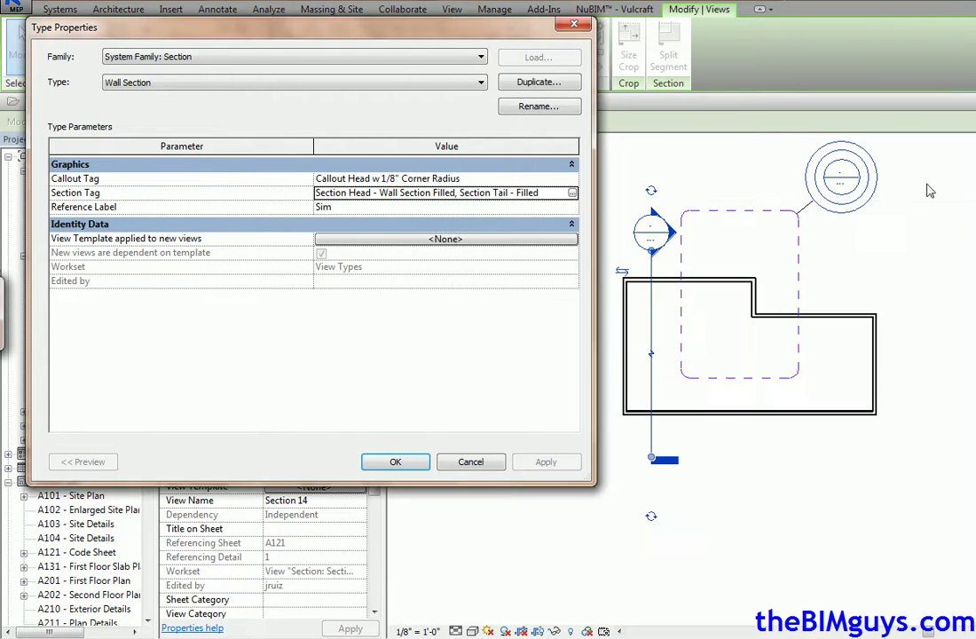
click(574, 25)
Duplicate the section tag type under Manage > Additional Settings > Section Tags as CTS-SECTION HEAD AND TAIL OF GOODNESS.
click(509, 12)
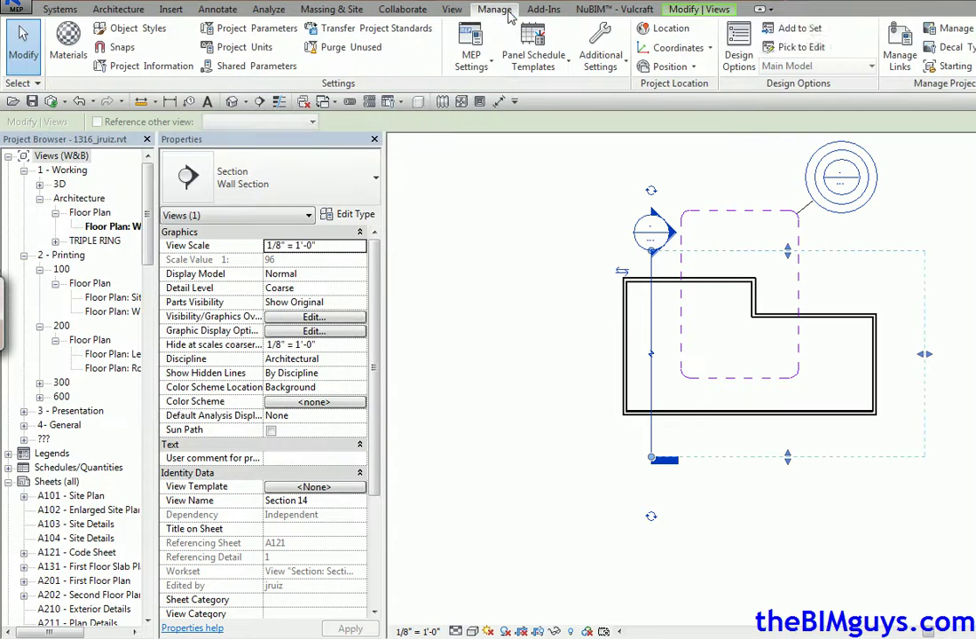
click(600, 55)
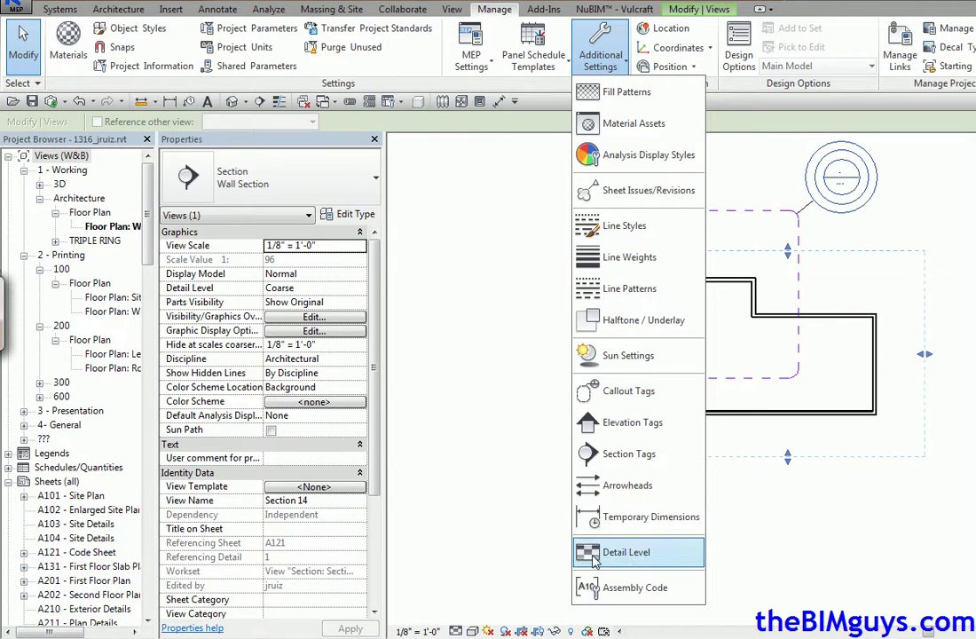
click(587, 454)
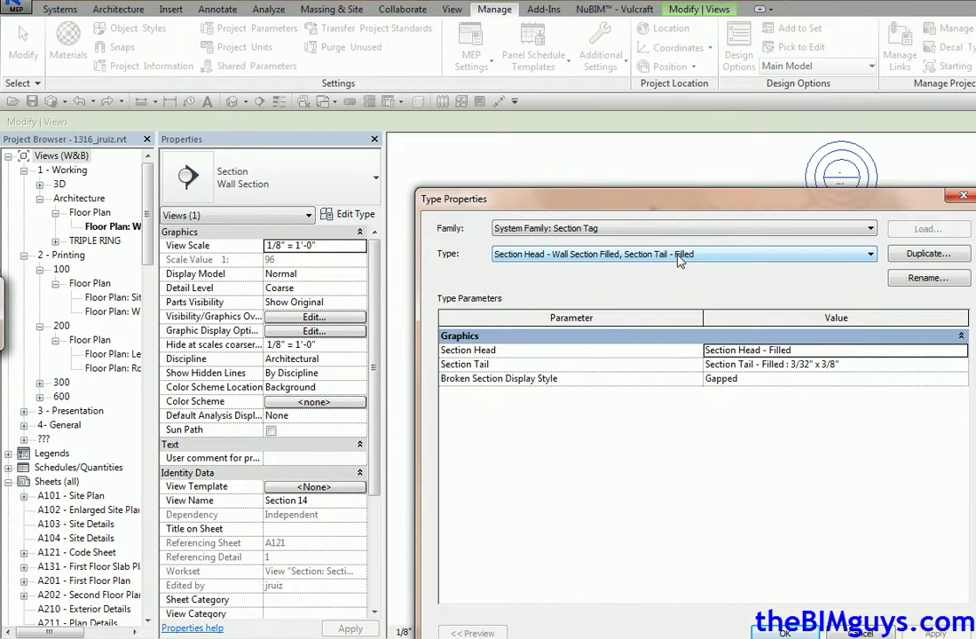
click(926, 254)
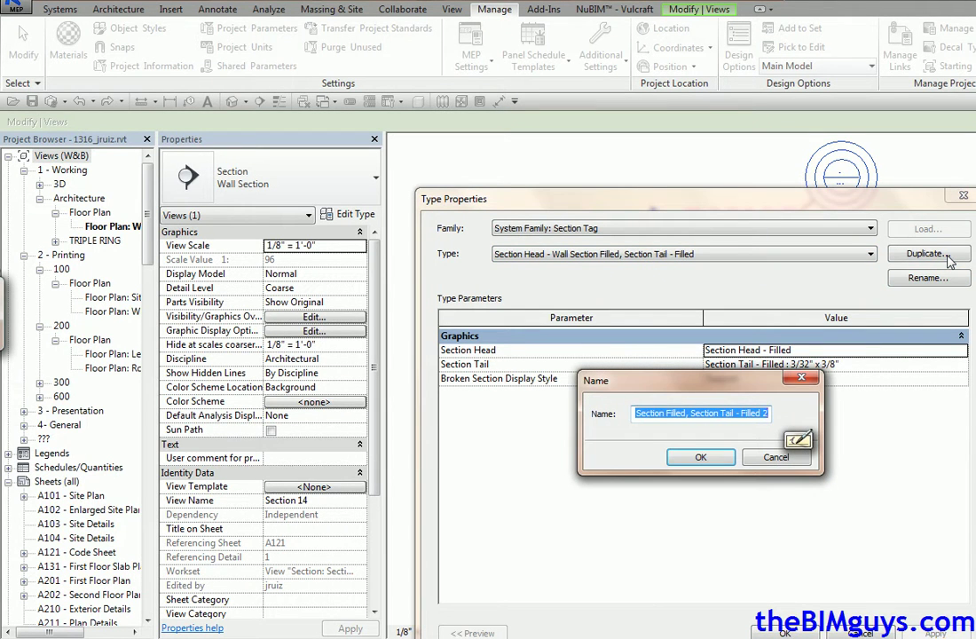
text(CTS)
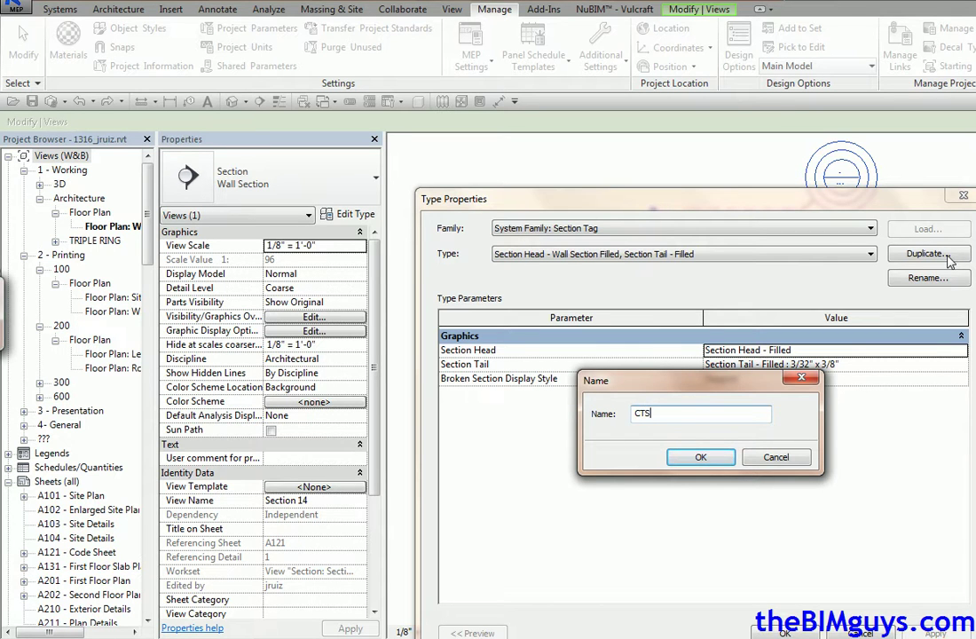
text(-SECTION HEAD AND )
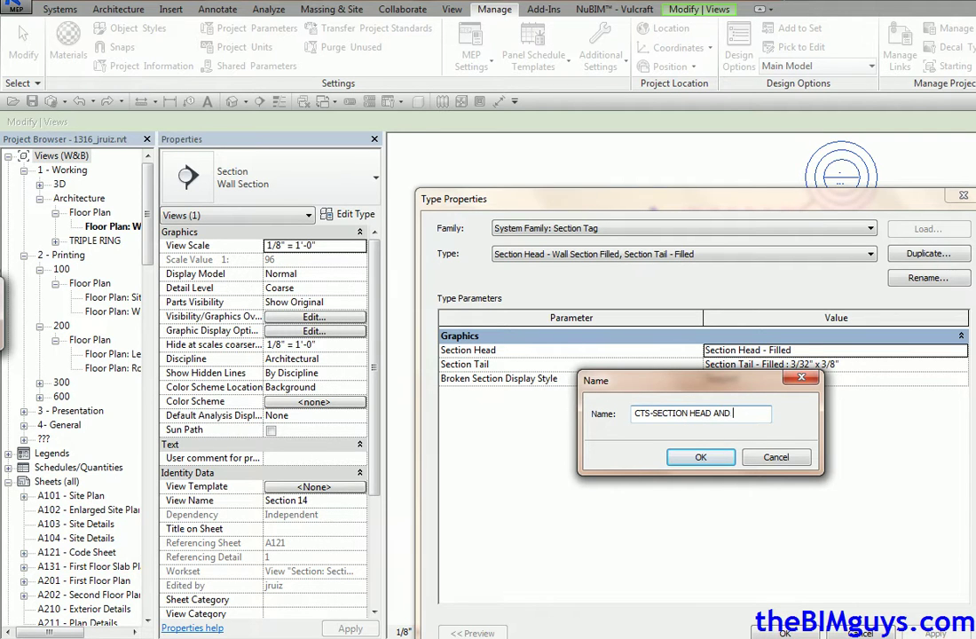
text(TAIL OF GOODNESS)
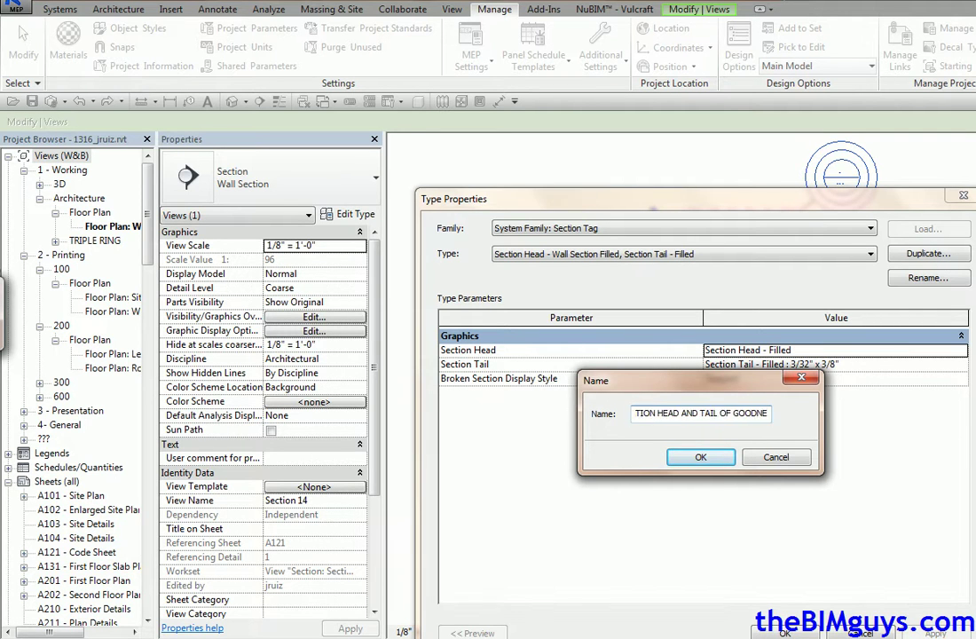
Confirm the new tag type with Section Head - Filled unchanged, then go to SketchBook.
click(701, 457)
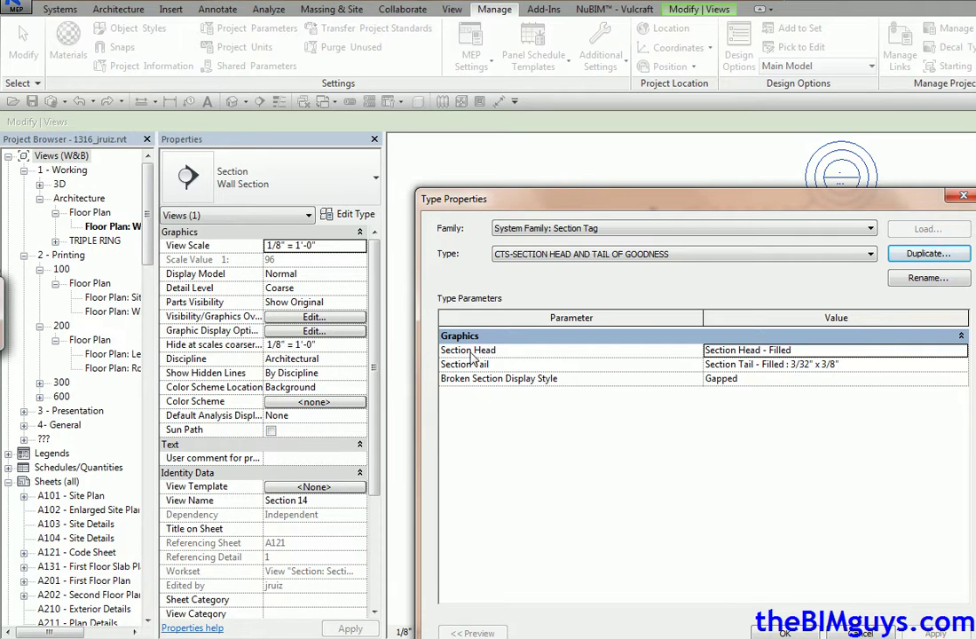
click(949, 351)
click(961, 351)
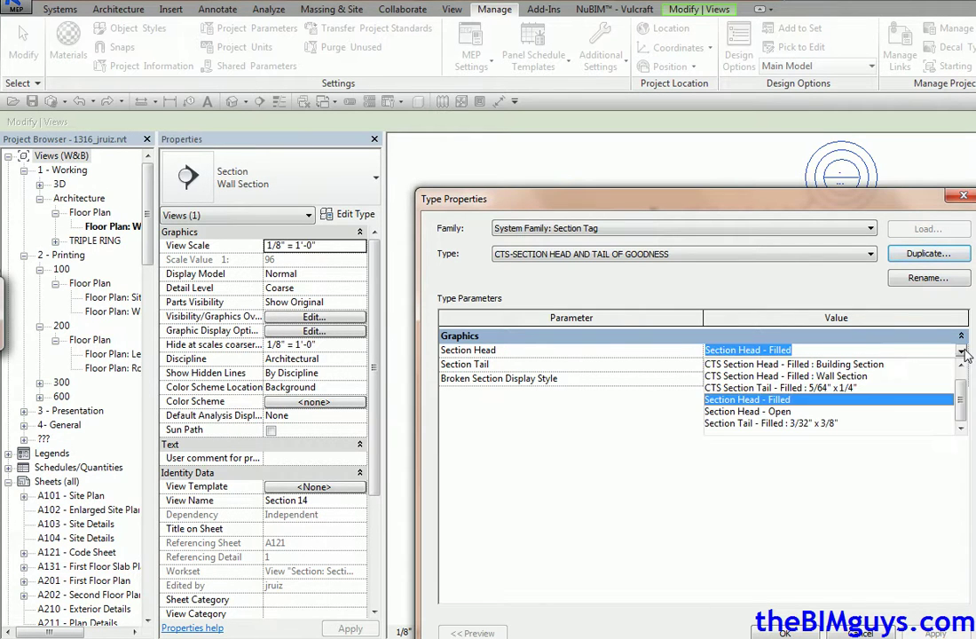
drag(961, 399, 961, 395)
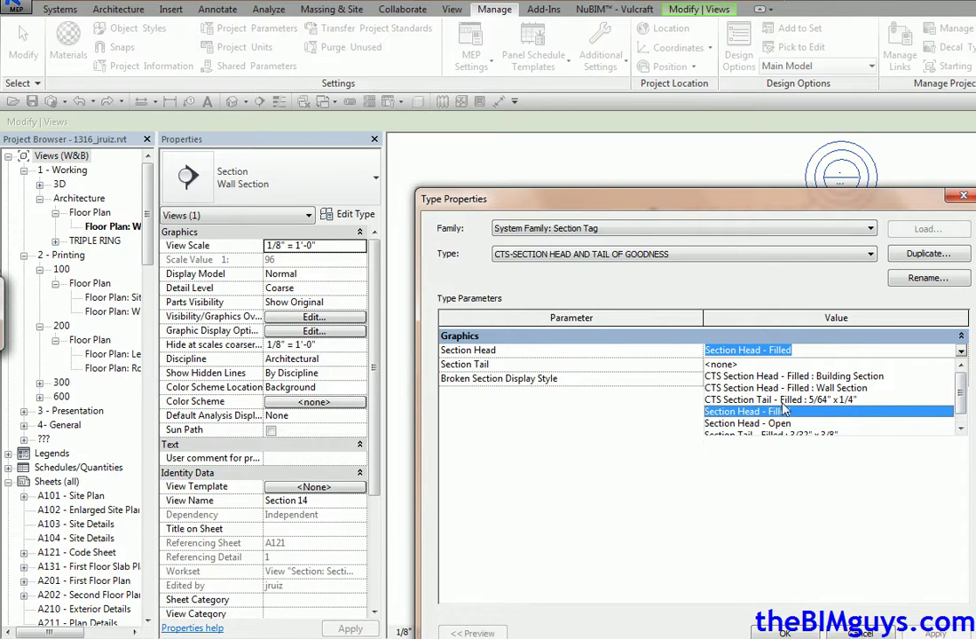
key(Escape)
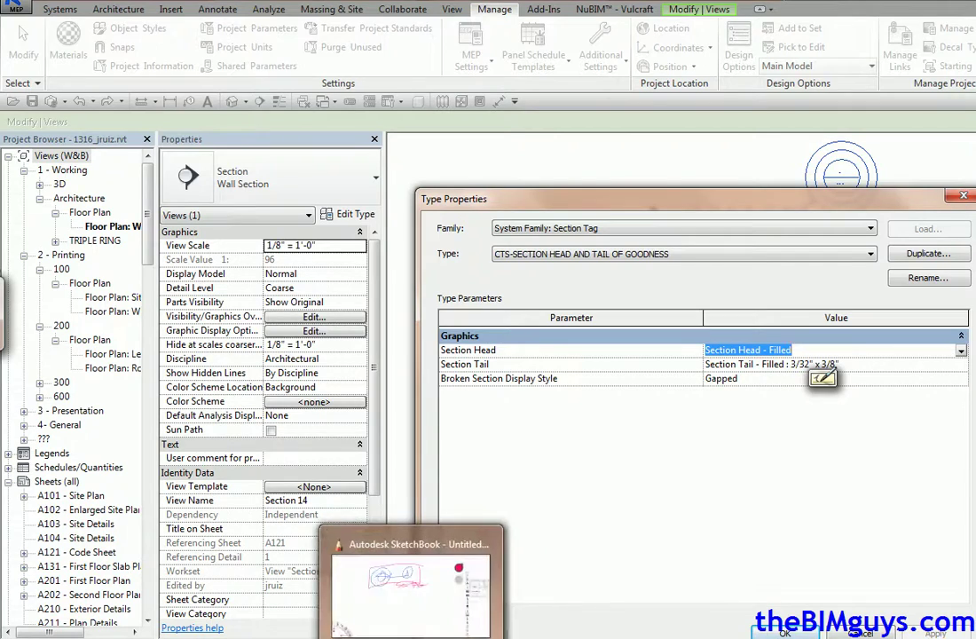
click(444, 585)
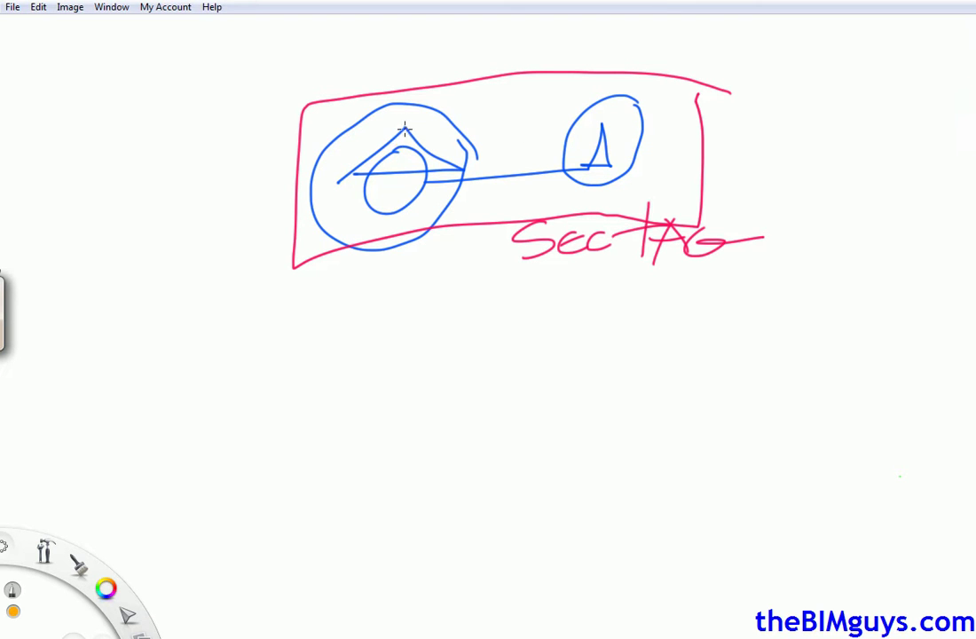
In orange, circle the inner bubble and draw a leader to a small circle-and-triangle symbol.
mouse_move(405, 131)
mouse_down()
mouse_move(353, 185)
mouse_move(445, 158)
mouse_move(405, 132)
mouse_up()
mouse_move(418, 170)
mouse_down()
mouse_move(380, 196)
mouse_move(409, 182)
mouse_up()
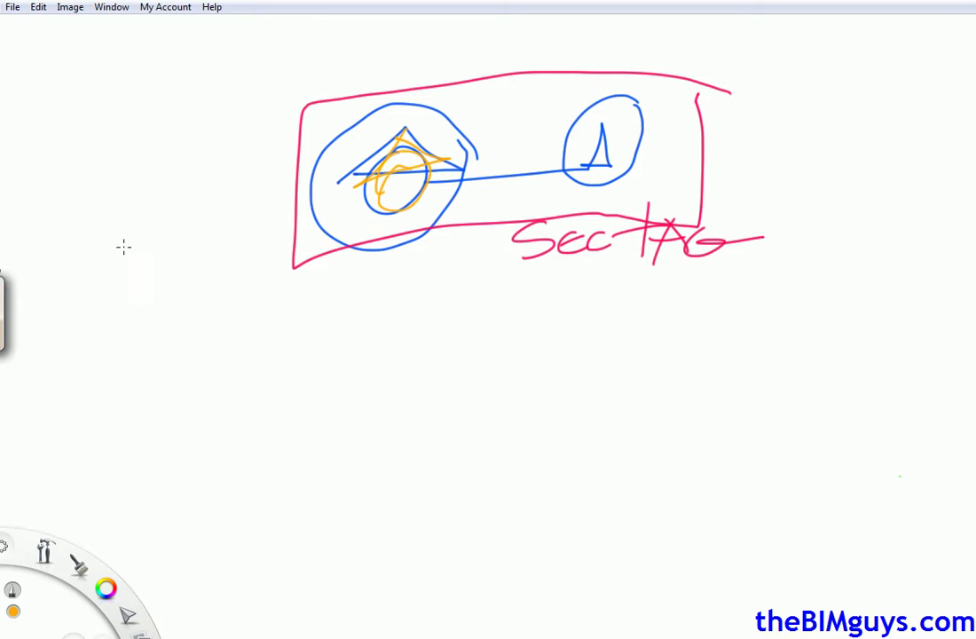
mouse_move(355, 184)
mouse_down()
mouse_move(238, 191)
mouse_move(131, 223)
mouse_move(121, 303)
mouse_move(134, 250)
mouse_up()
mouse_move(78, 297)
mouse_down()
mouse_move(127, 241)
mouse_move(174, 289)
mouse_move(95, 293)
mouse_up()
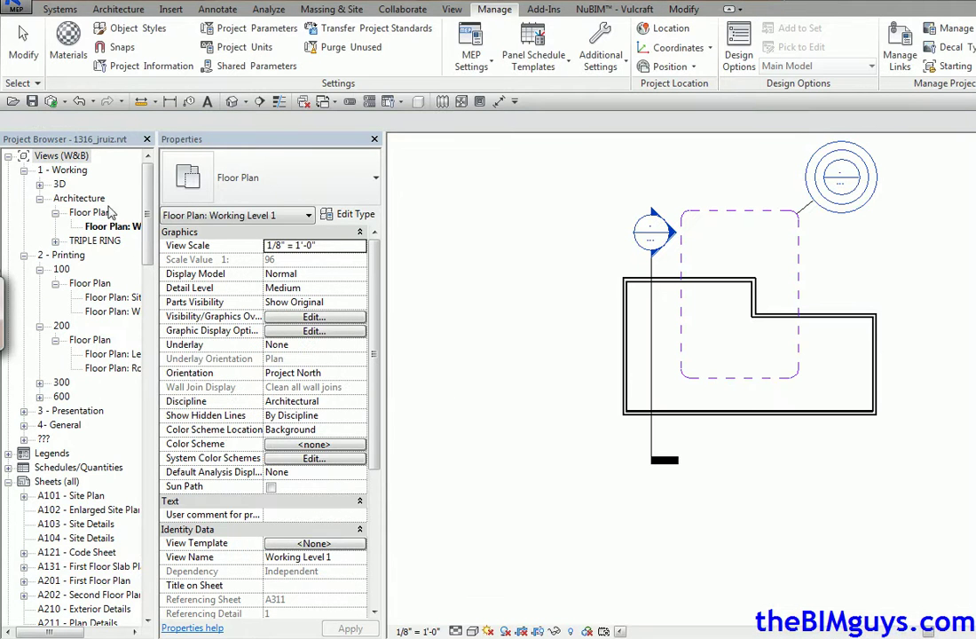
Find CTS Section Head - Filled under Annotation Symbols in the Project Browser and bring up its actions.
drag(147, 253, 147, 362)
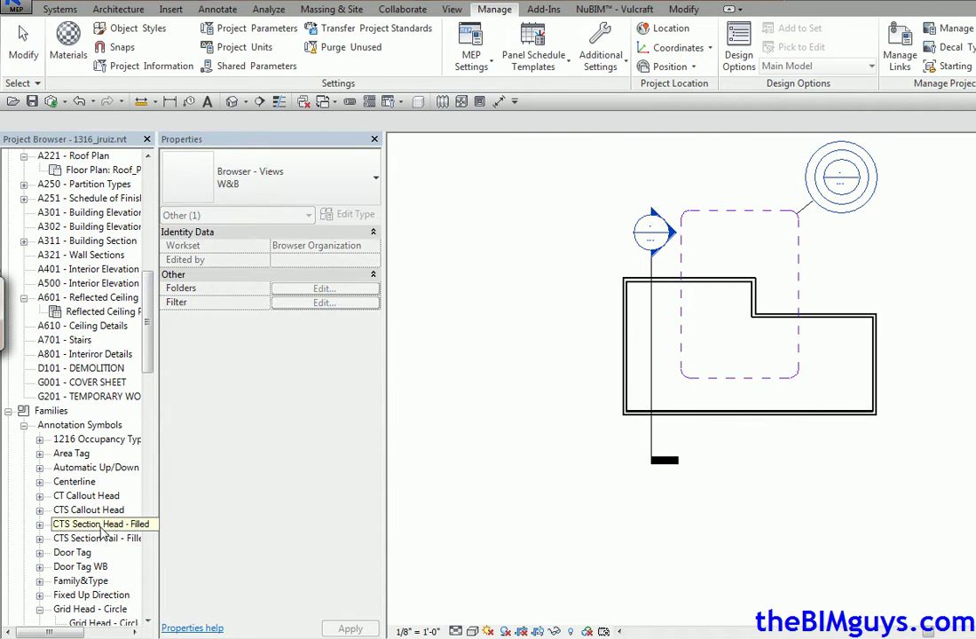
click(104, 530)
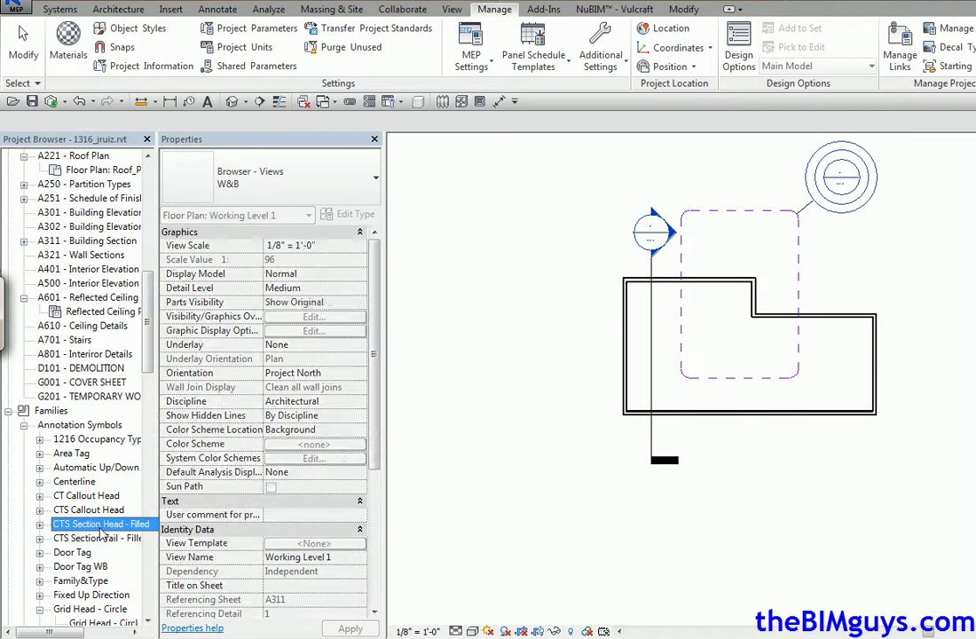
right_click(103, 528)
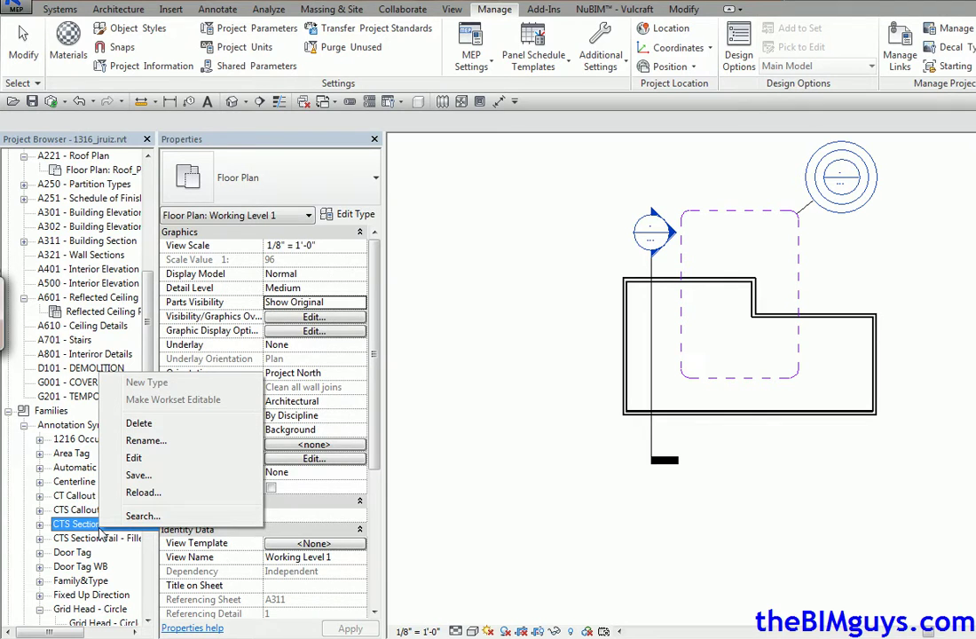
Open the CTS Section Head - Filled family, inspect it, then return to Working Level 1.
click(134, 458)
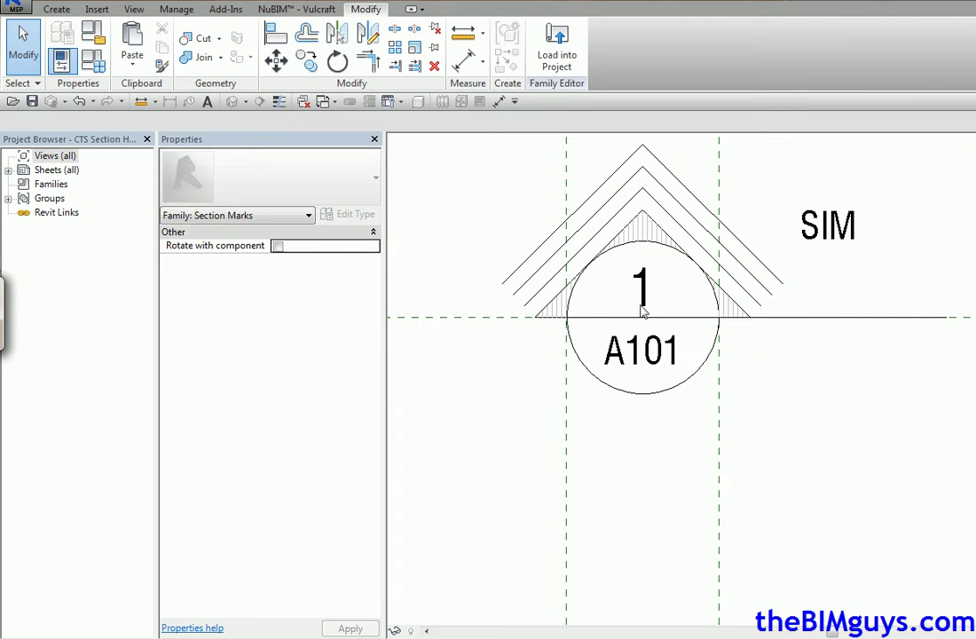
middle_drag(812, 478, 813, 507)
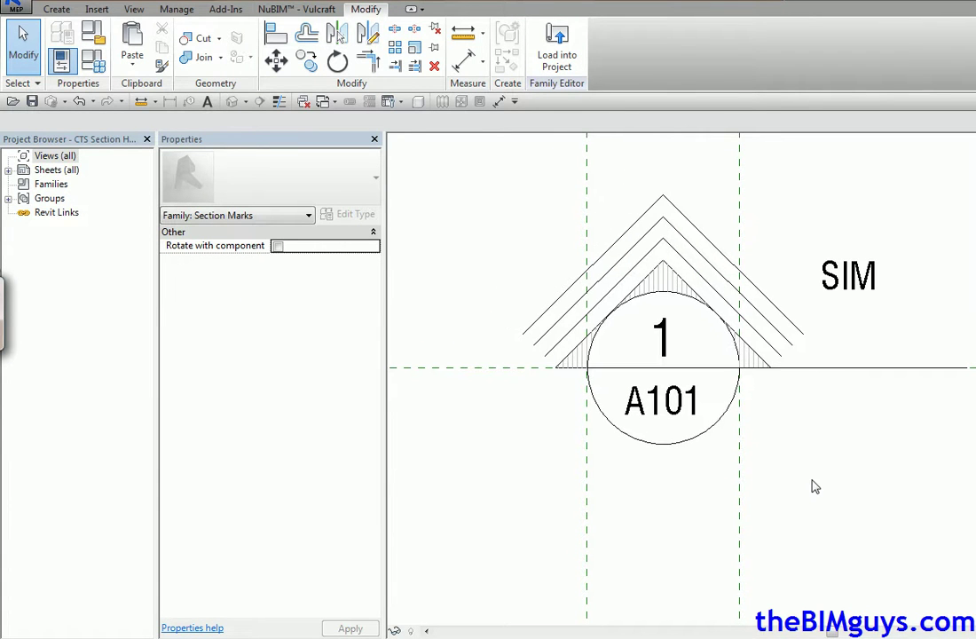
click(20, 9)
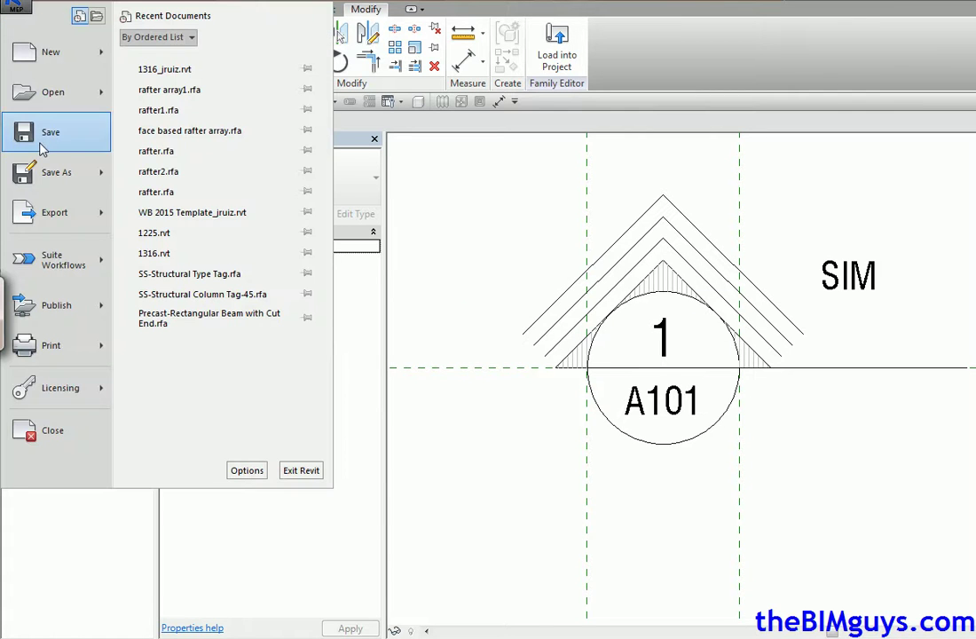
click(530, 202)
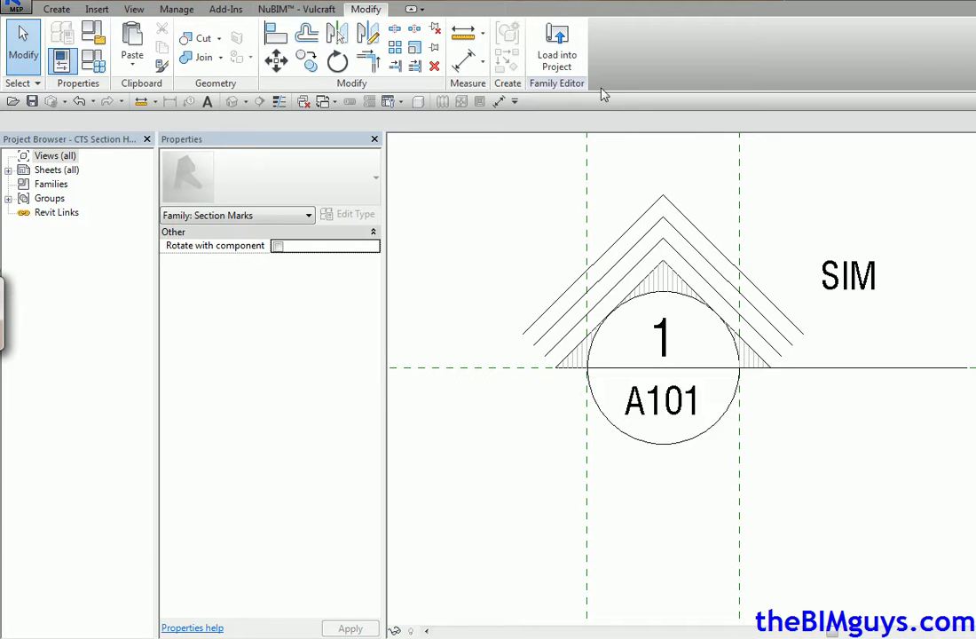
key(ctrl+Tab)
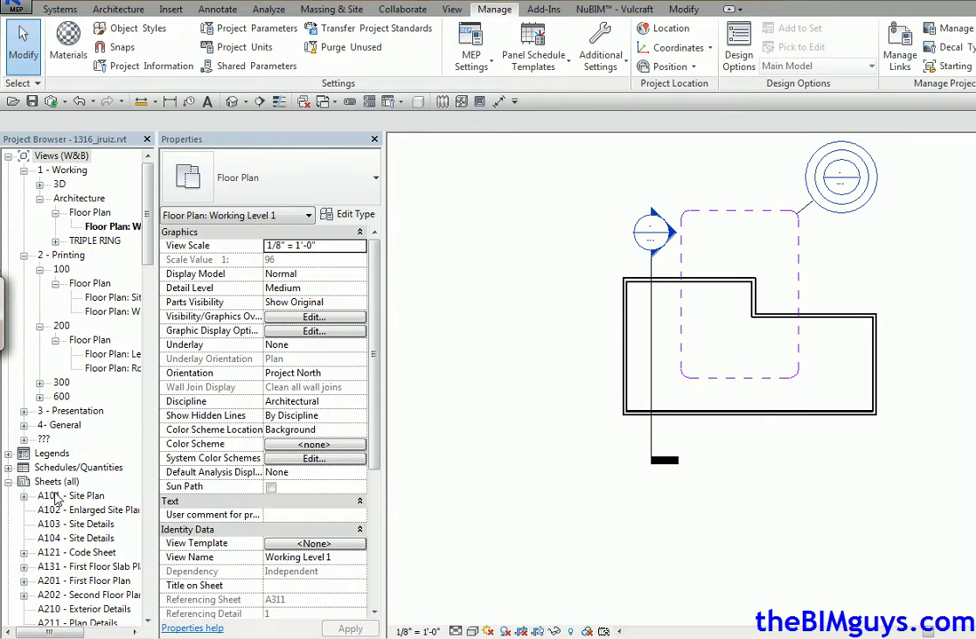
scroll(147, 266, down, 2)
drag(151, 279, 165, 396)
click(100, 386)
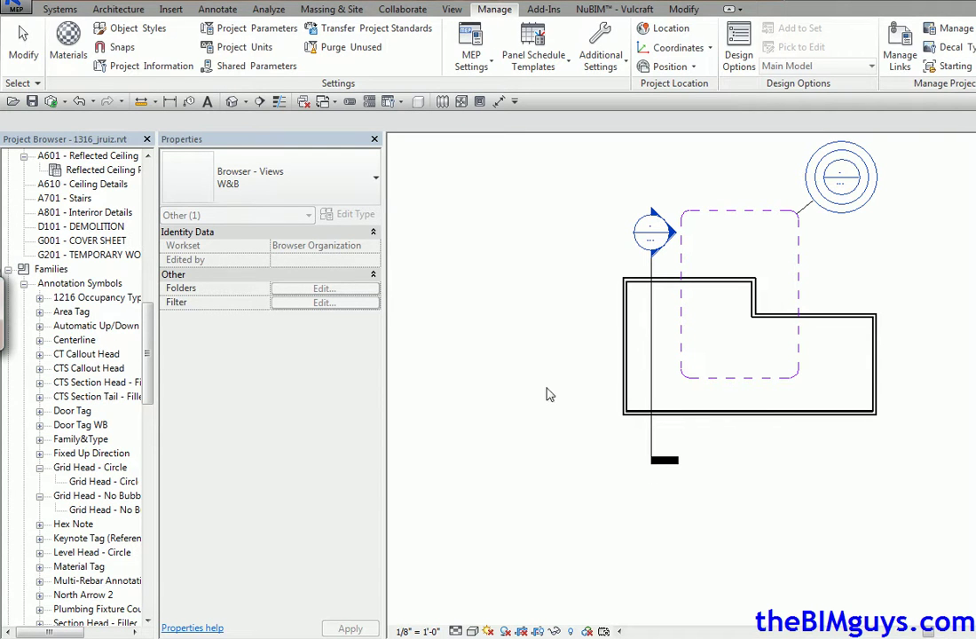
click(486, 302)
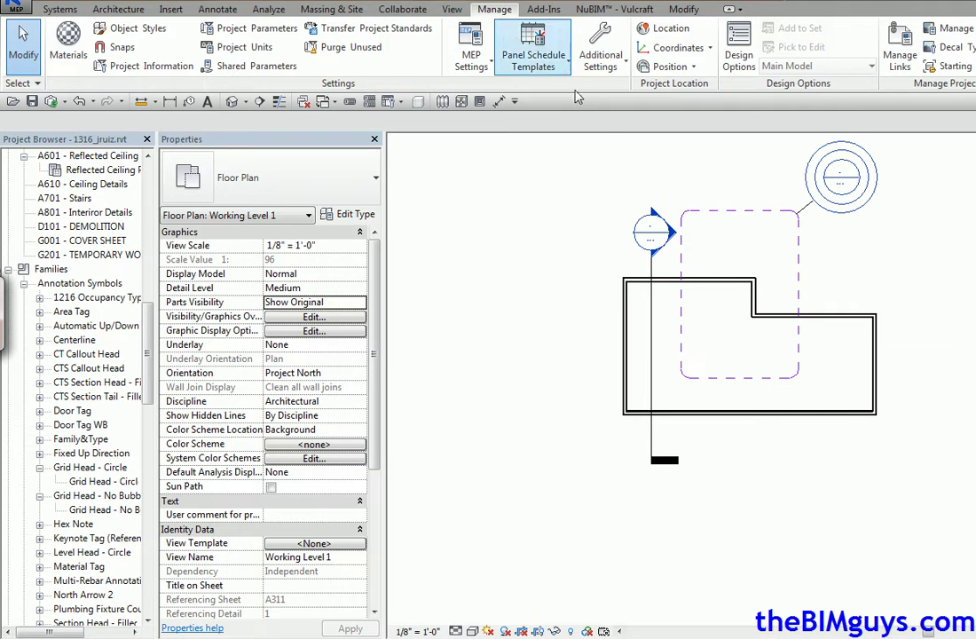
Duplicate the section tag type as CTS-SECTION TAG OF GOODNESS.
click(597, 62)
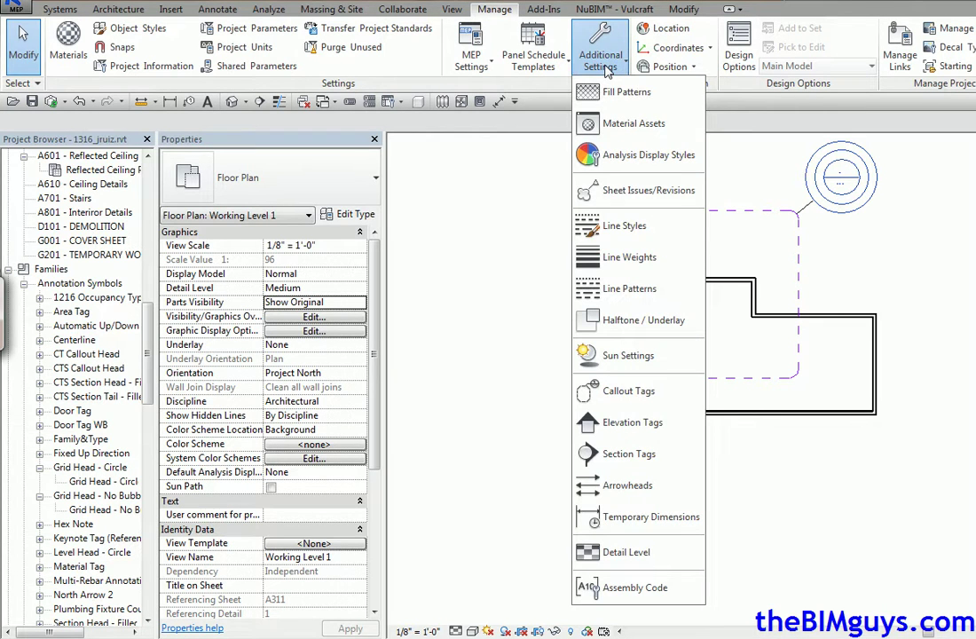
click(629, 454)
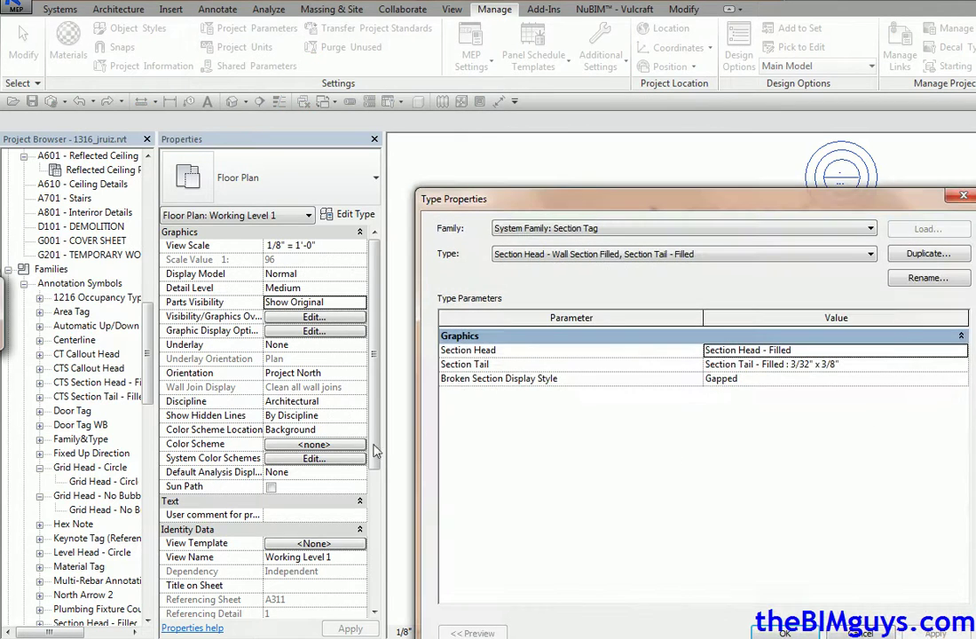
click(873, 255)
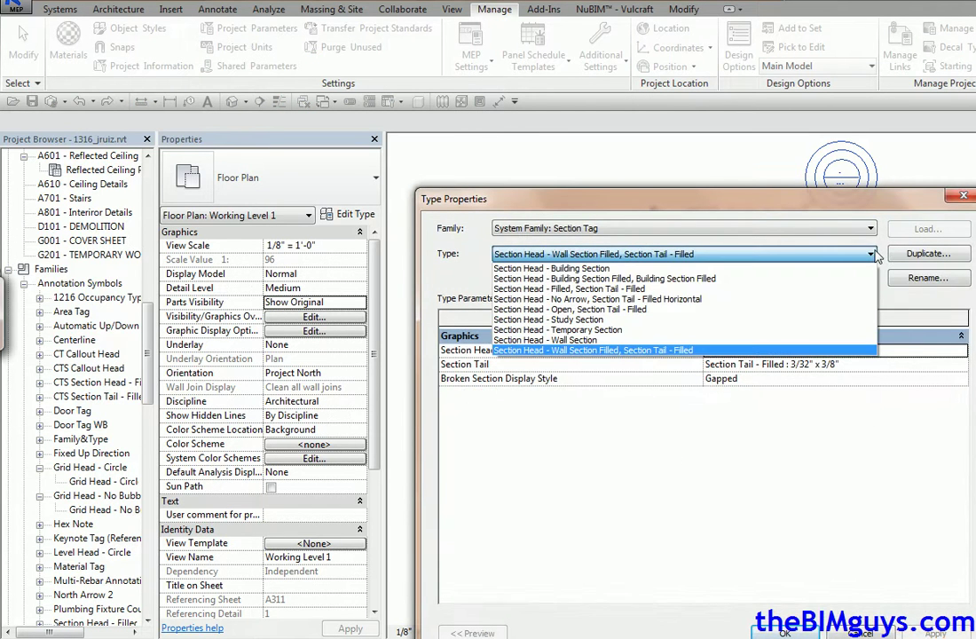
click(872, 254)
click(873, 255)
click(872, 255)
click(929, 254)
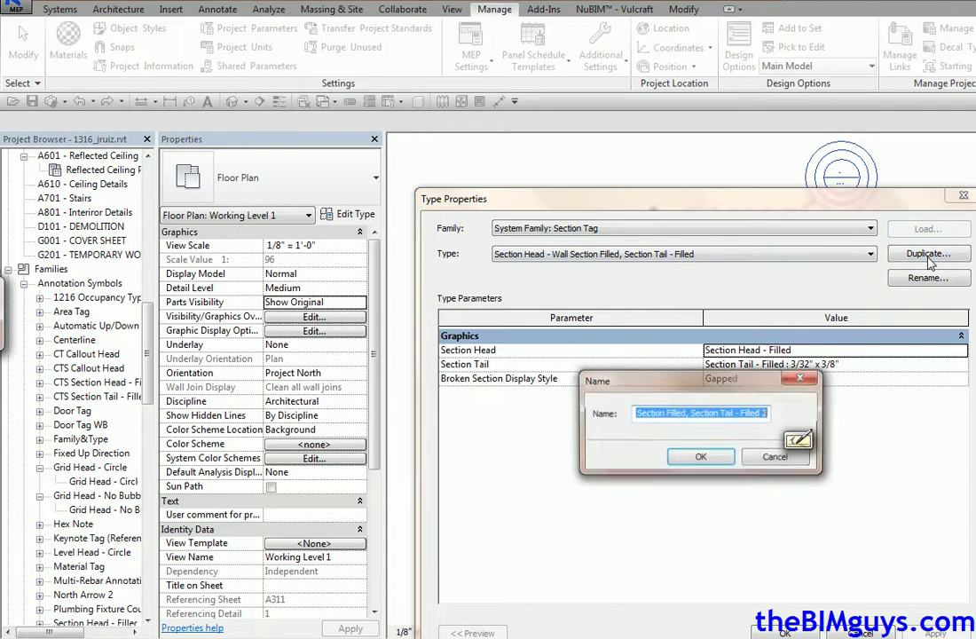
text(SE)
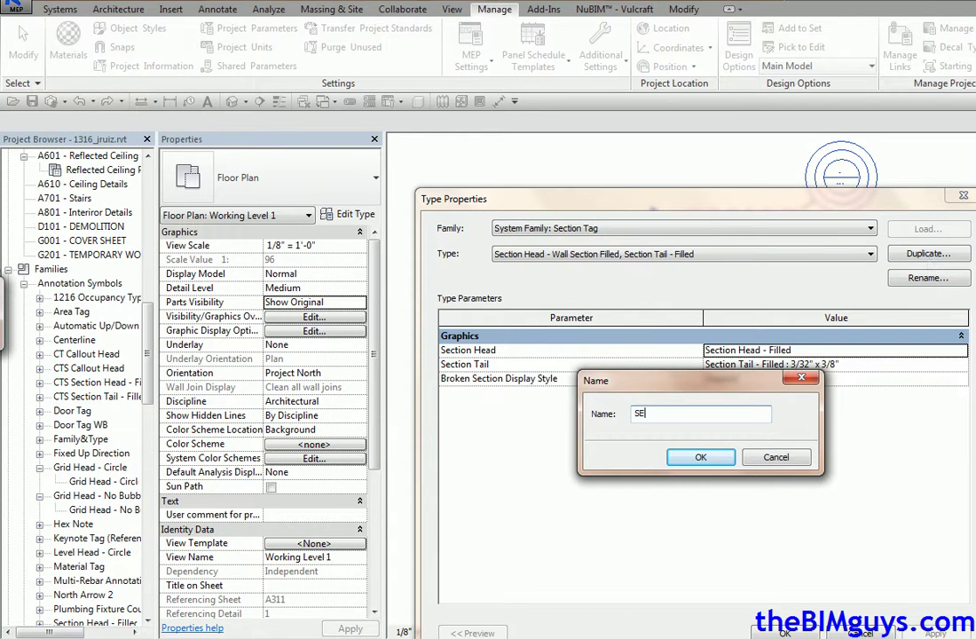
text(CTION)
key(BackSpace)
key(BackSpace)
text(CTS)
text( GOODNESS)
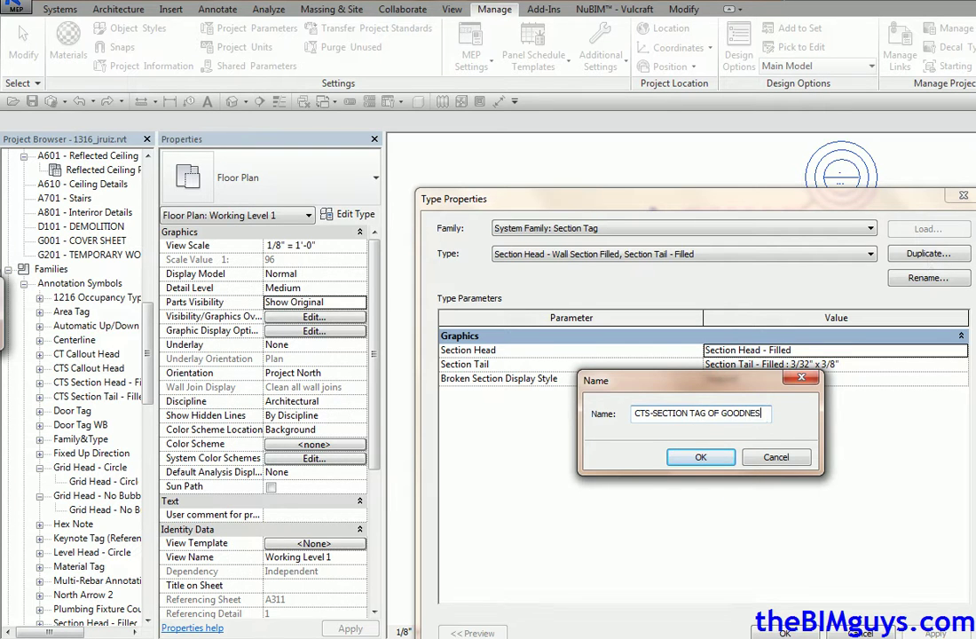
click(701, 457)
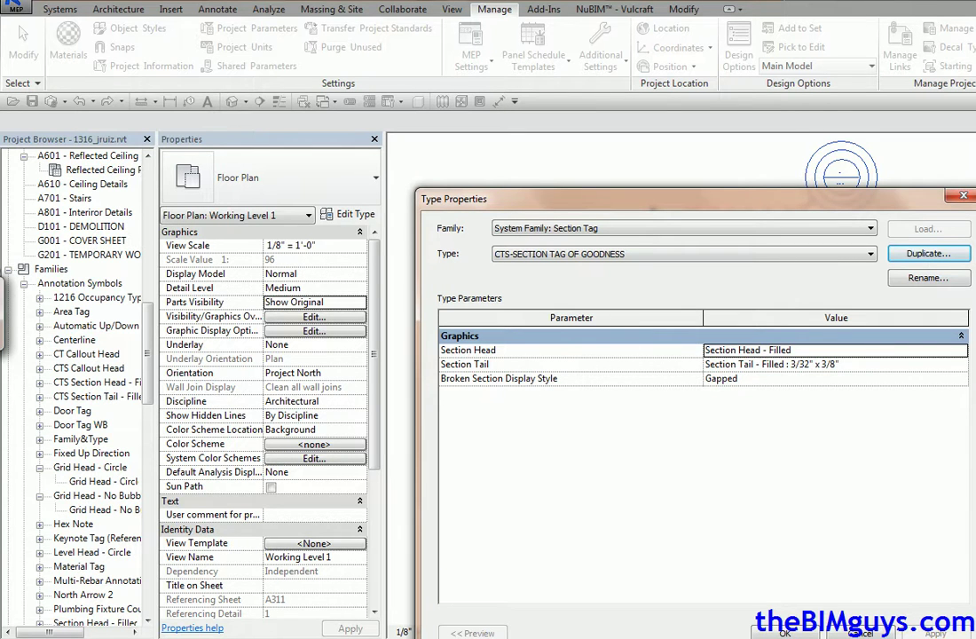
Set its head to CTS Section Head - Filled : Wall Section and tail to CTS Section Tail - Filled : 5/64" x 1/4".
click(961, 351)
click(961, 352)
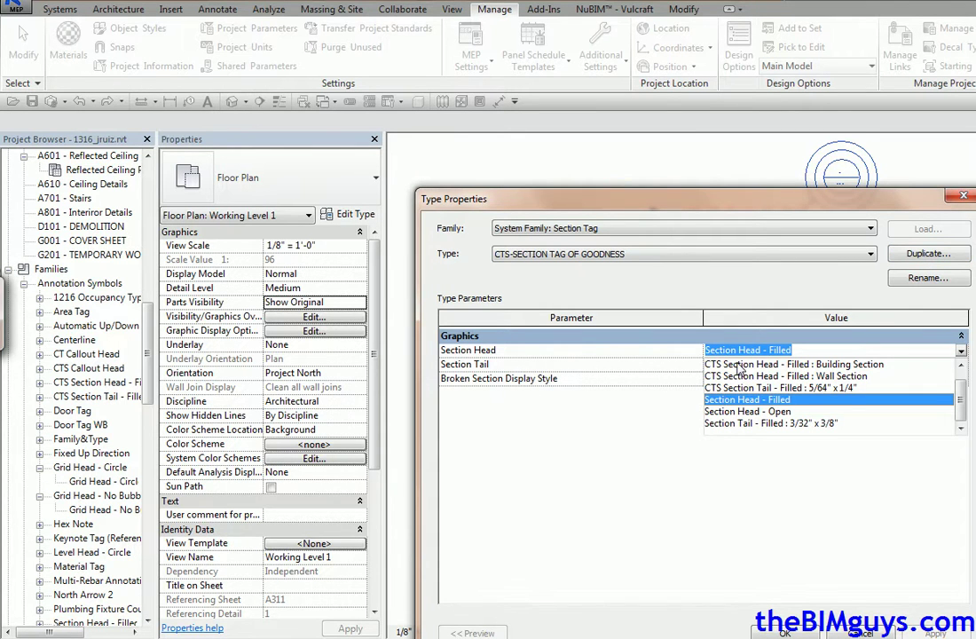
drag(963, 398, 964, 384)
click(854, 389)
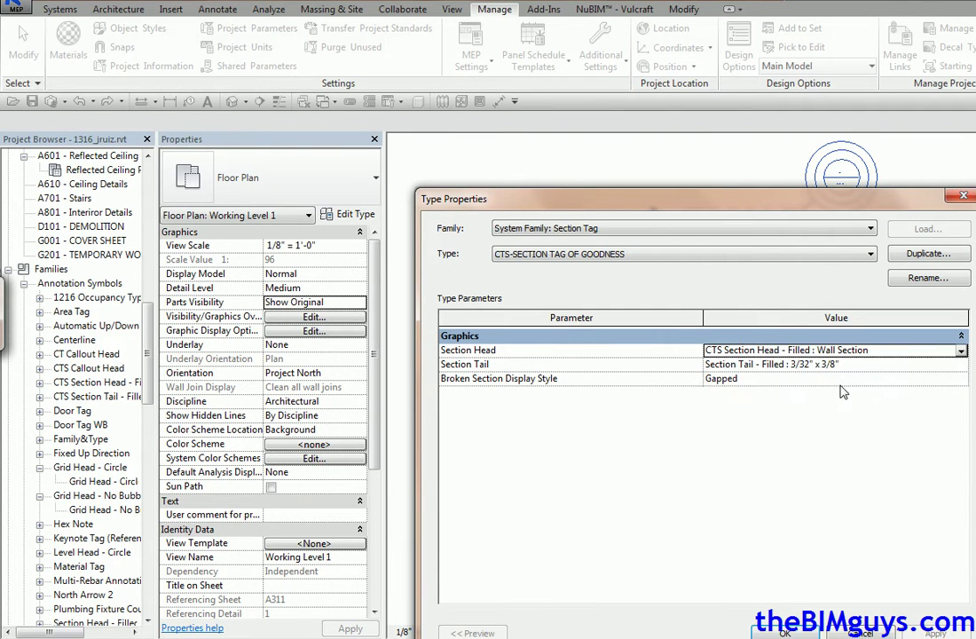
click(931, 365)
click(961, 366)
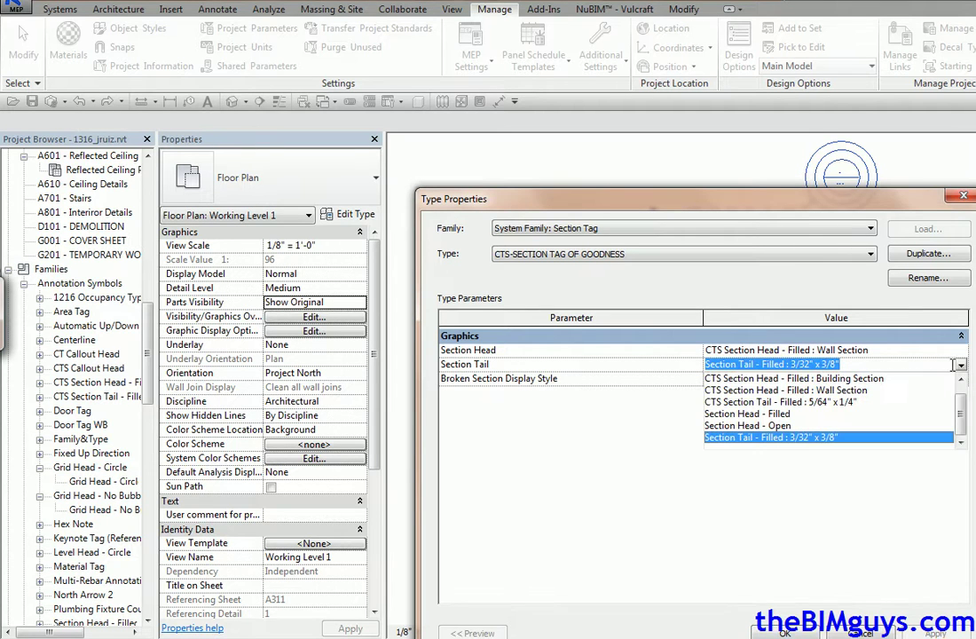
click(830, 403)
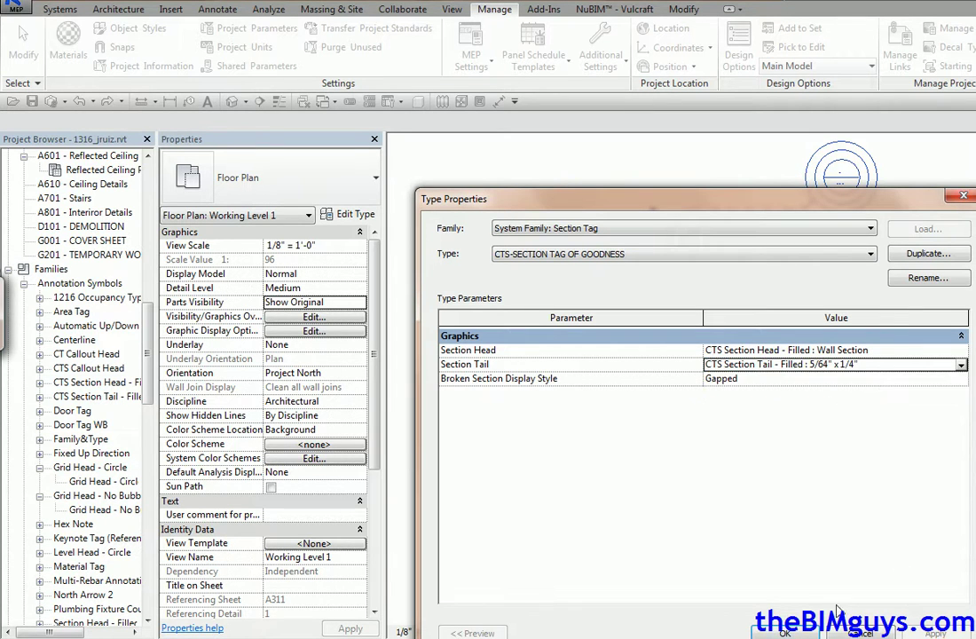
click(799, 630)
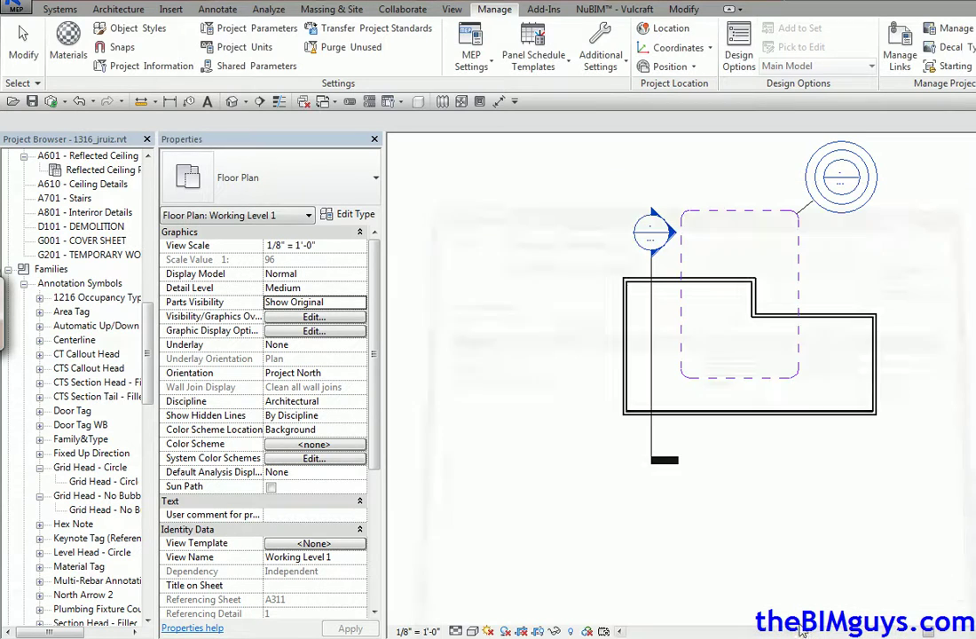
Select the section line and open the Wall Section type properties.
click(652, 367)
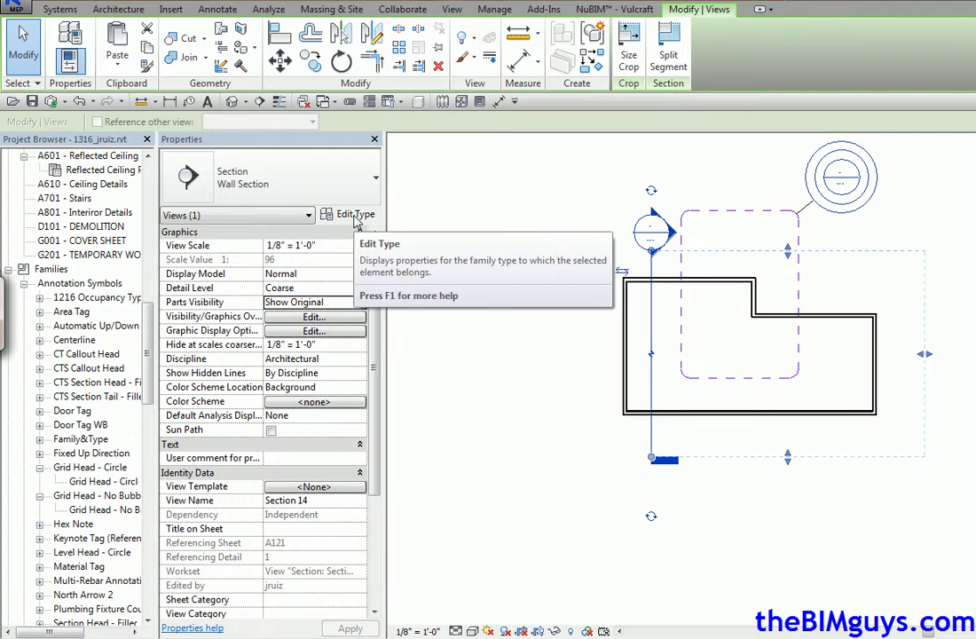
click(371, 179)
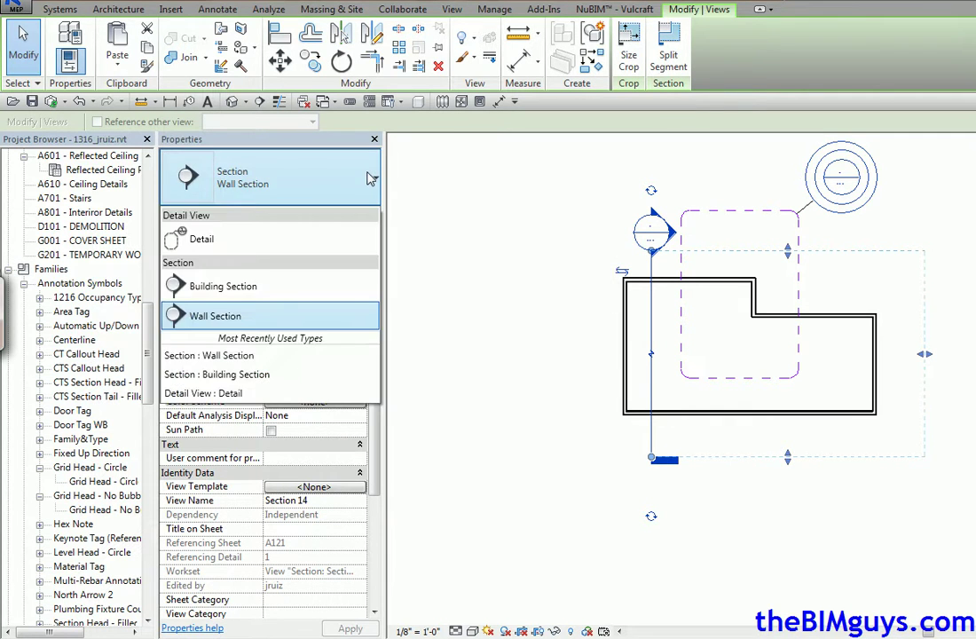
click(371, 179)
click(349, 214)
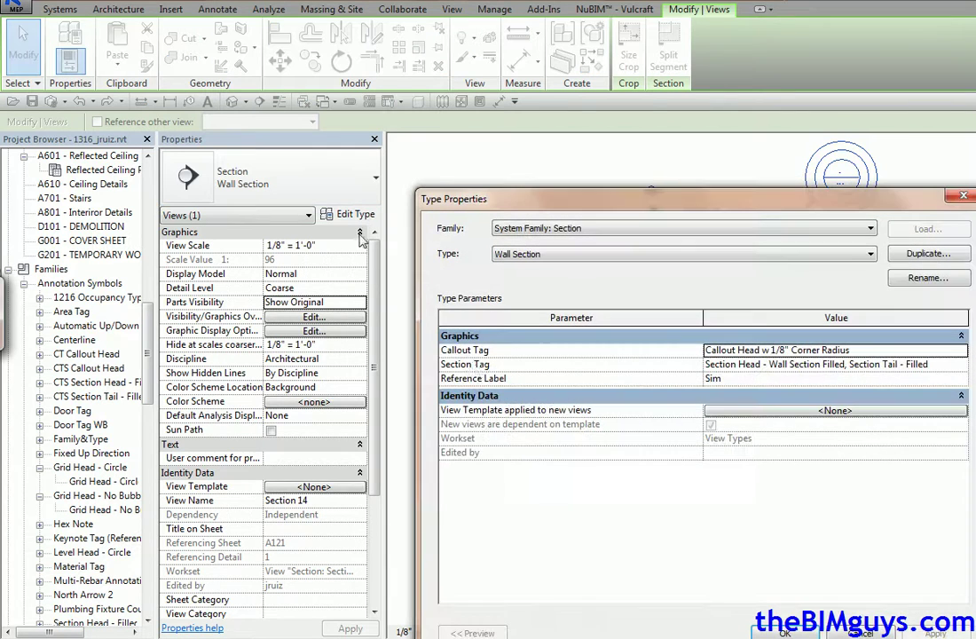
Set the Wall Section's Section Tag to CTS-SECTION TAG OF GOODNESS, apply, and deselect.
click(822, 371)
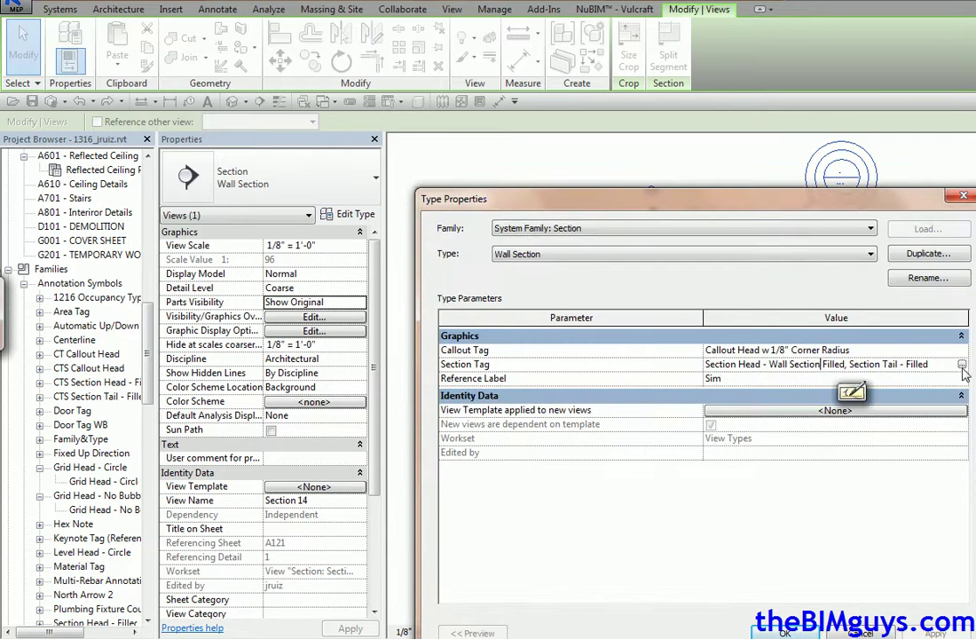
click(963, 365)
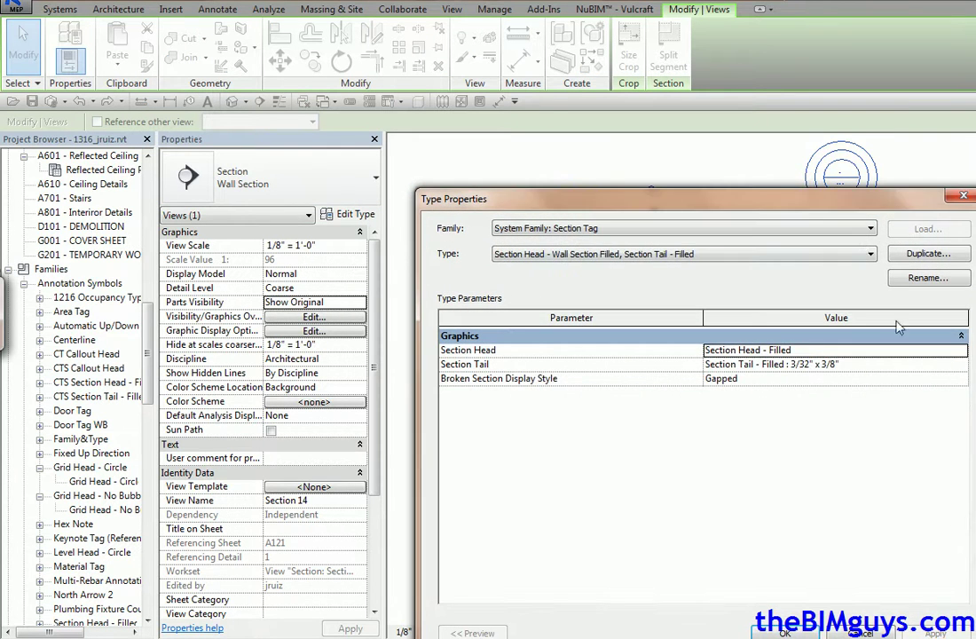
click(872, 256)
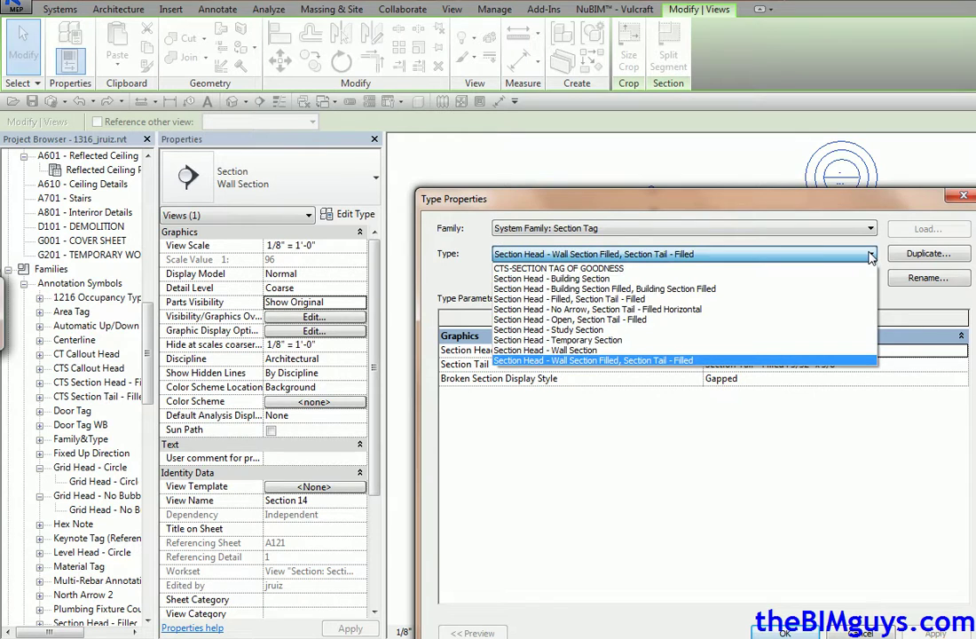
click(525, 270)
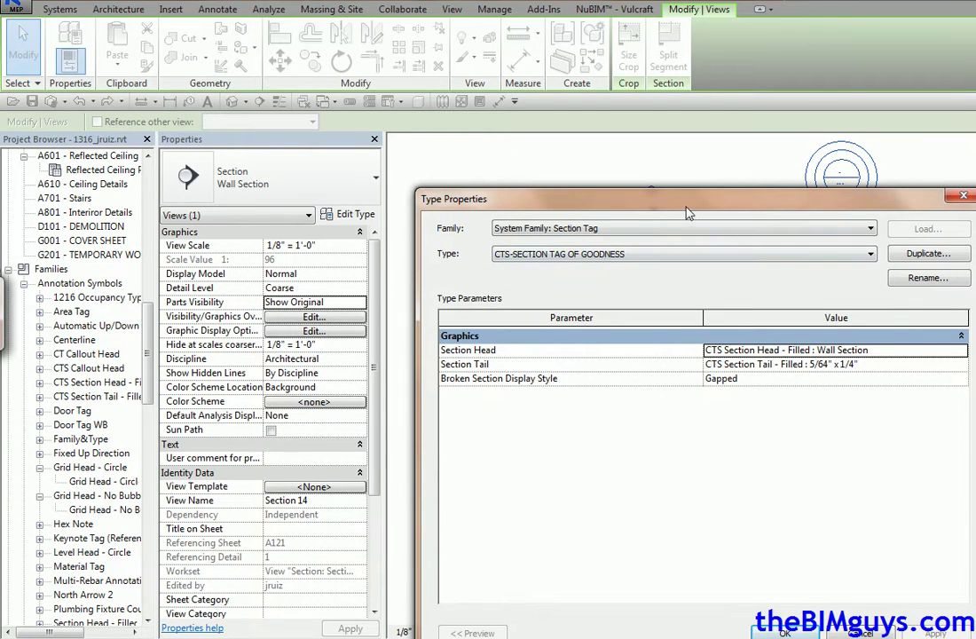
click(785, 632)
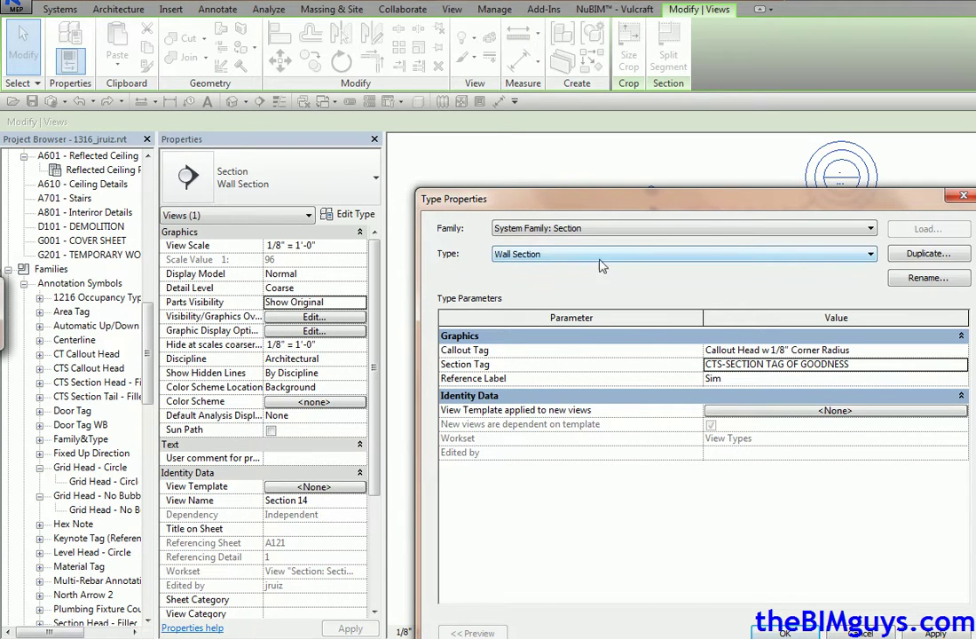
click(784, 632)
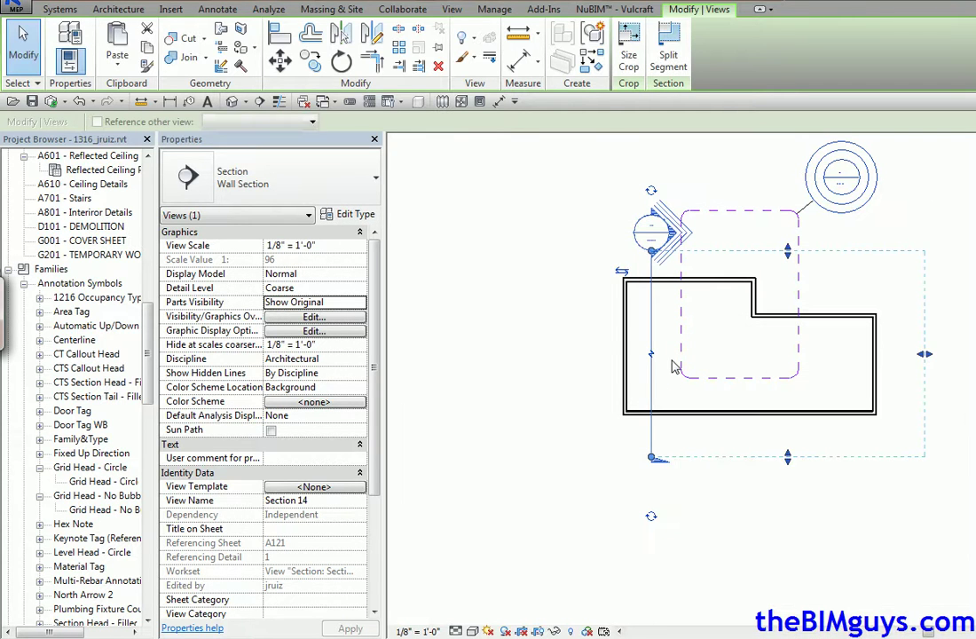
click(705, 557)
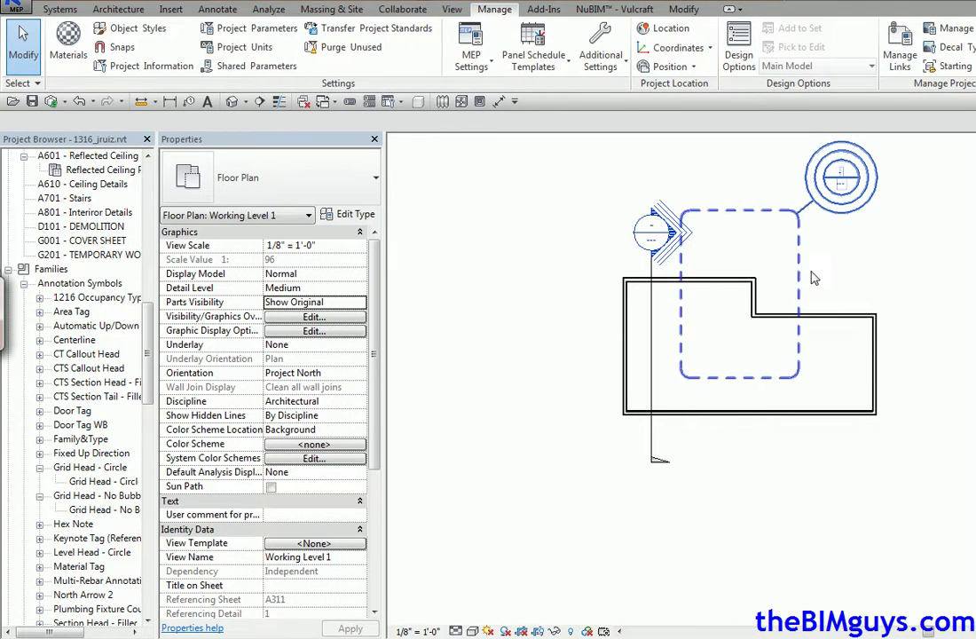
click(681, 264)
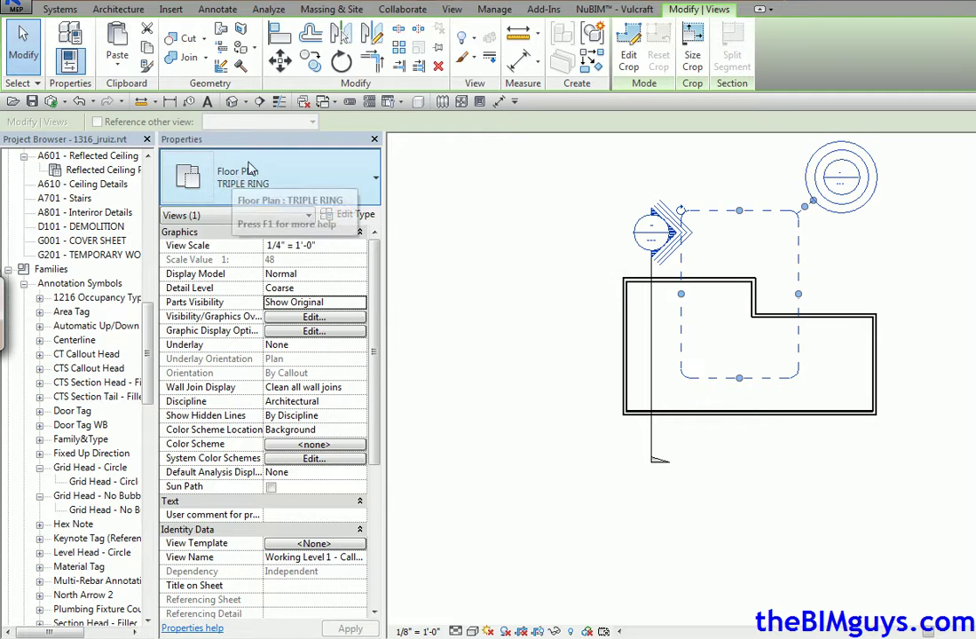
click(354, 217)
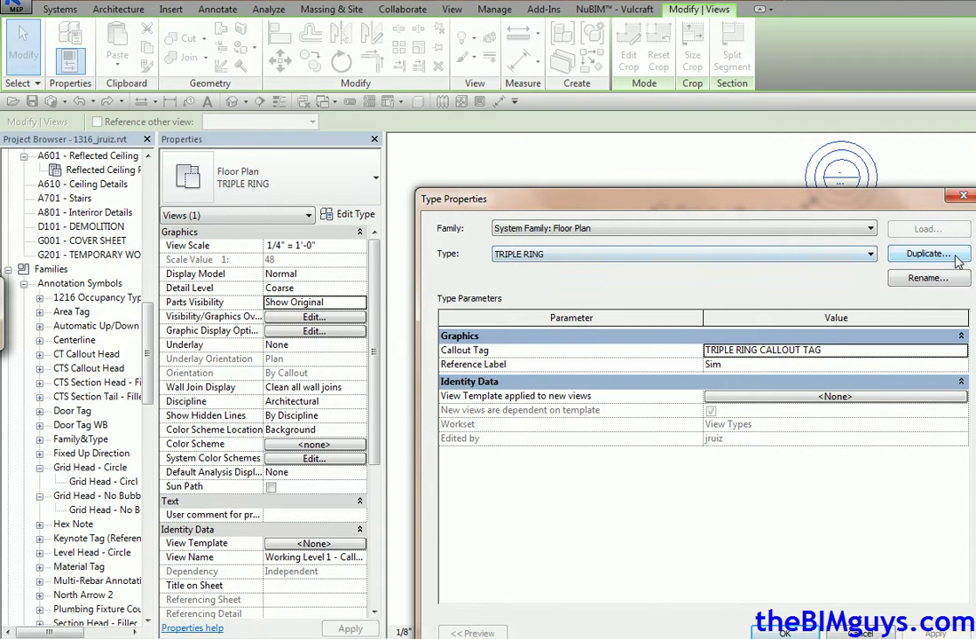
click(775, 352)
click(963, 352)
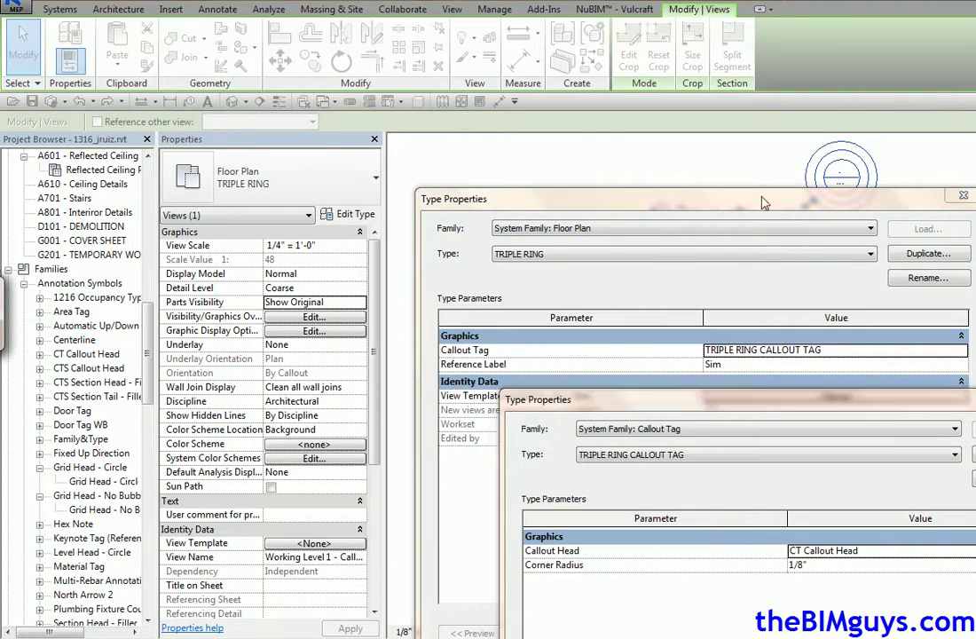
drag(814, 396, 737, 190)
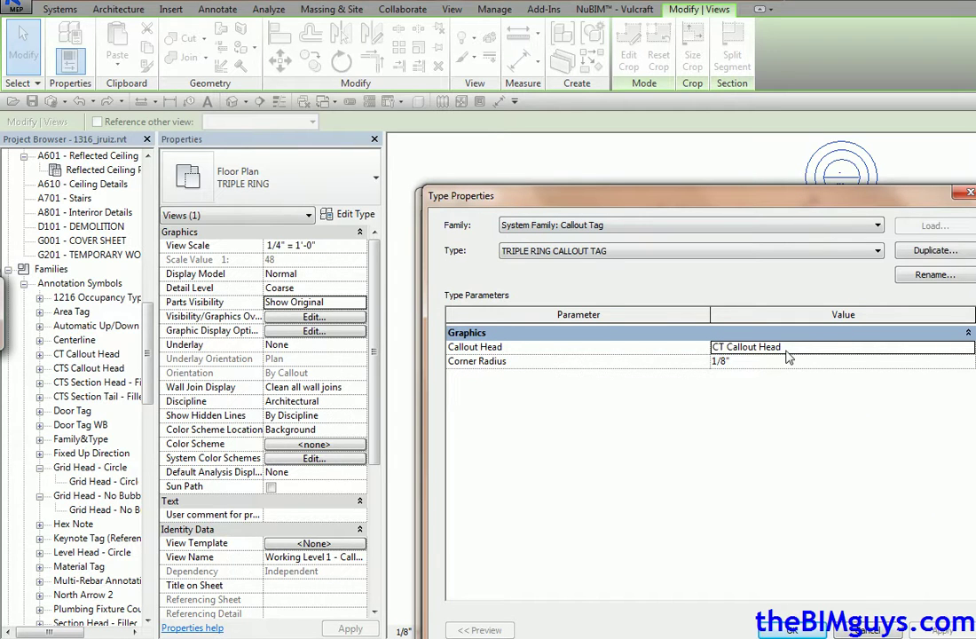
click(830, 349)
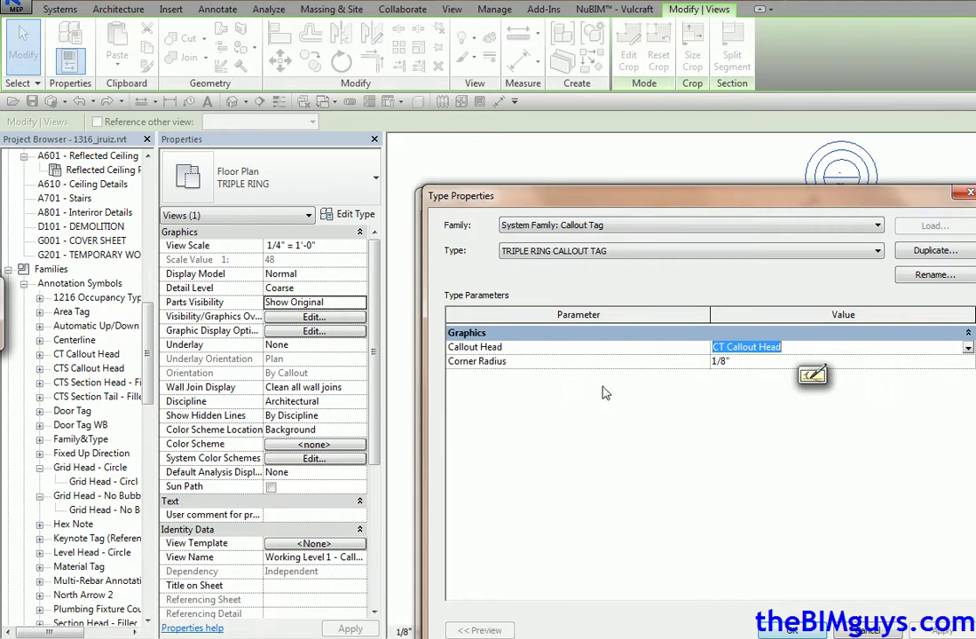
click(792, 630)
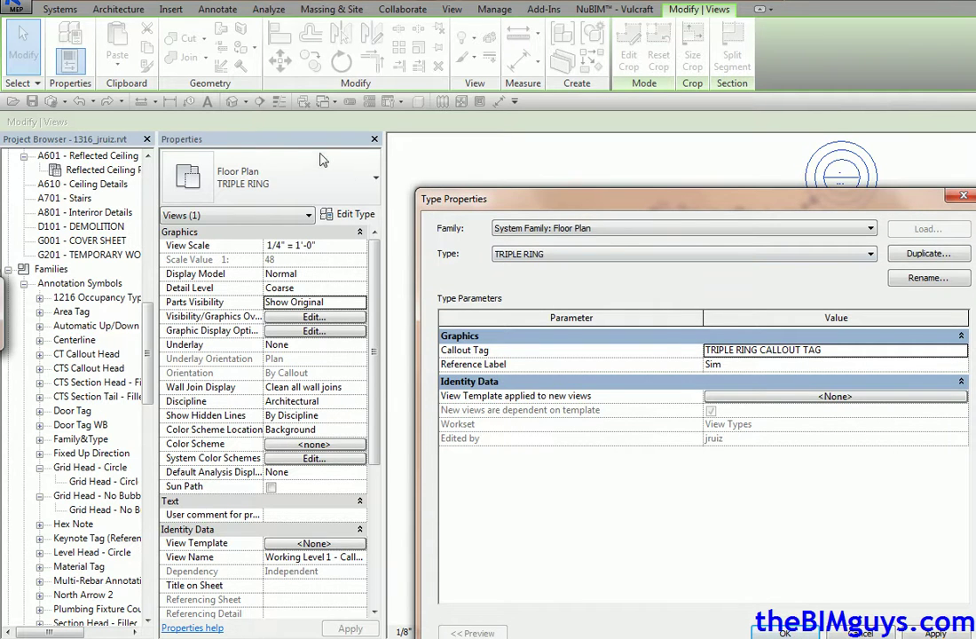
click(786, 632)
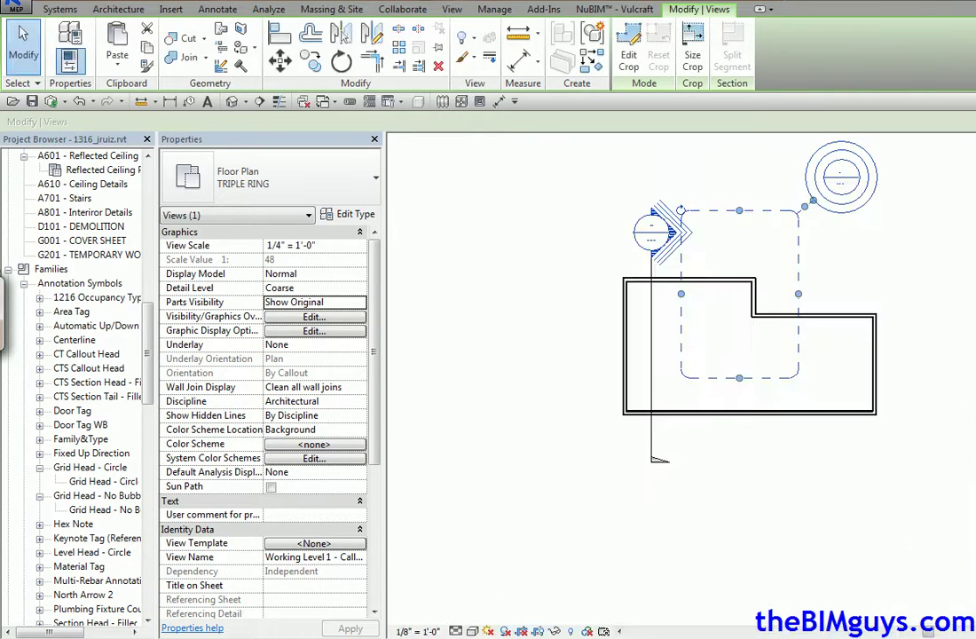
key(Escape)
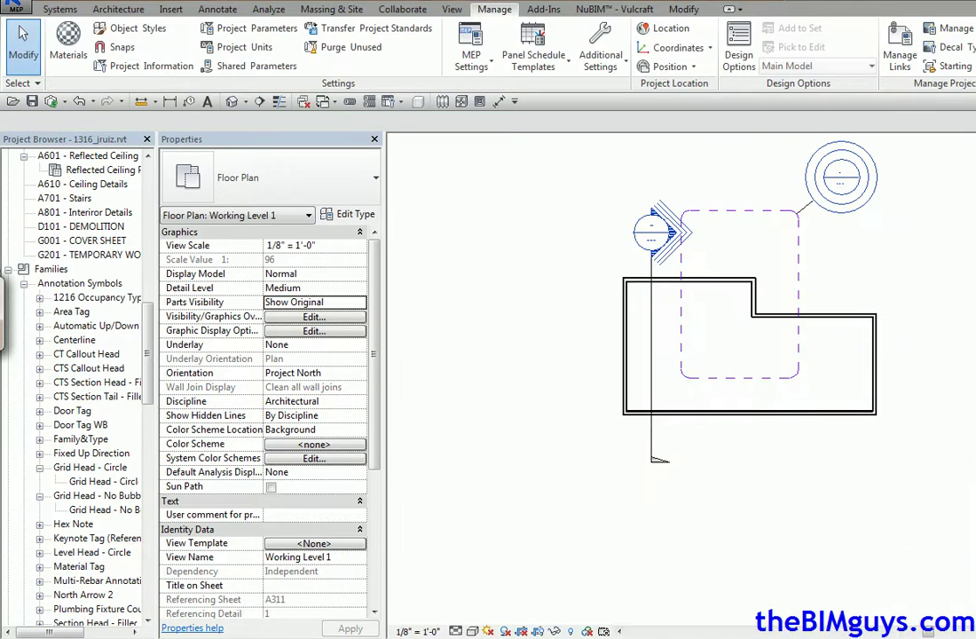
Crossing-window select the section line and the triple-ring callout on Working Level 1.
middle_drag(750, 346, 772, 384)
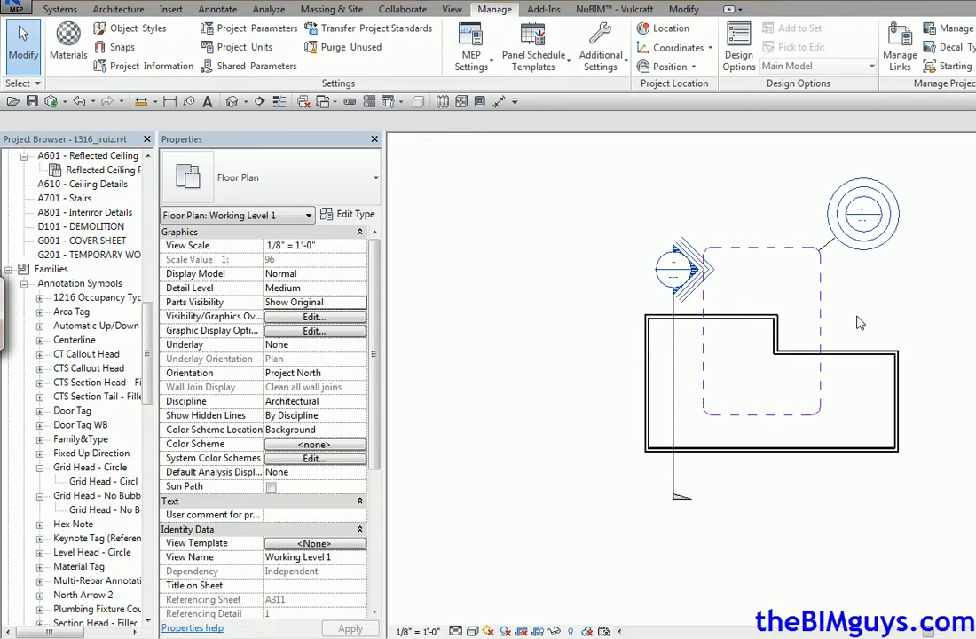
drag(869, 296, 629, 195)
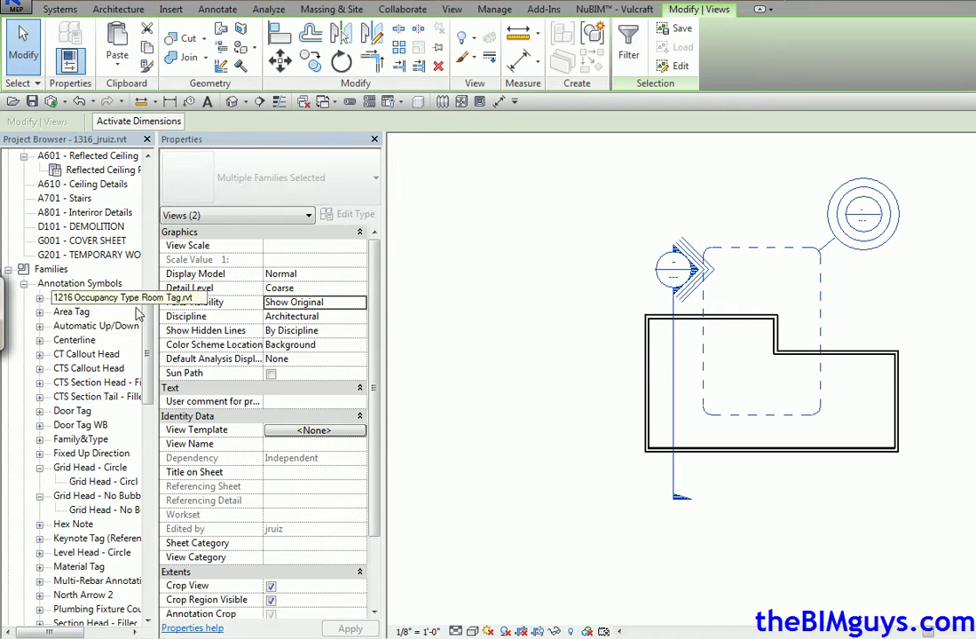
drag(150, 327, 142, 197)
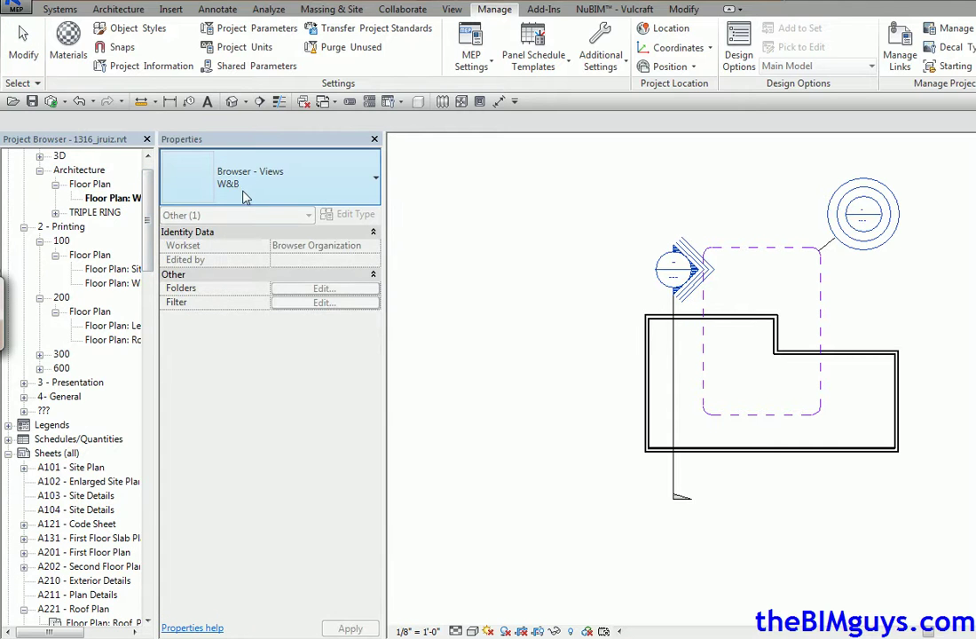
Switch the Project Browser's view list to the 'all' browser organization.
click(245, 195)
click(246, 231)
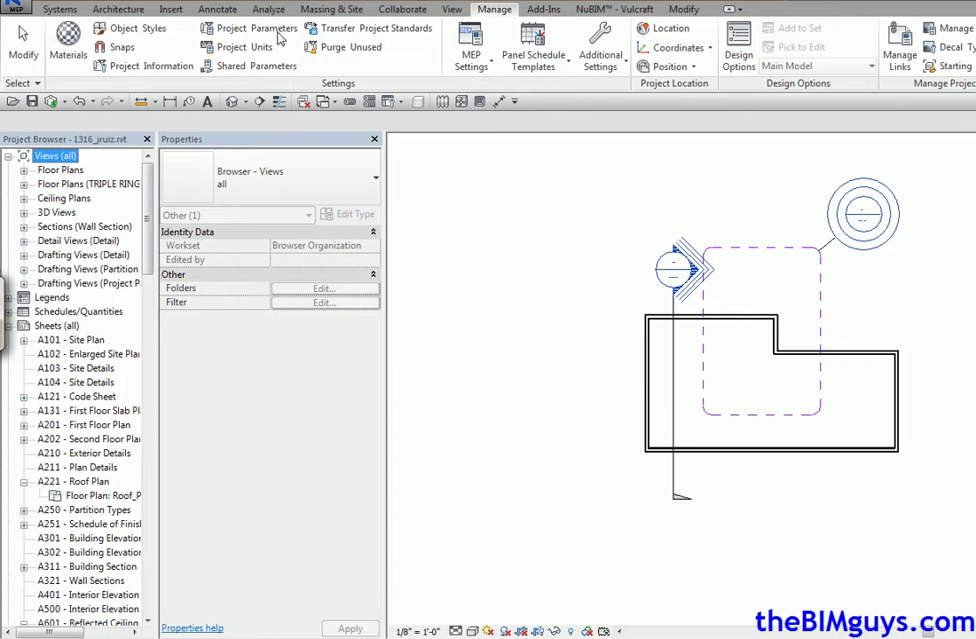
Create a new project from the Commercial-Default.rte template.
click(21, 8)
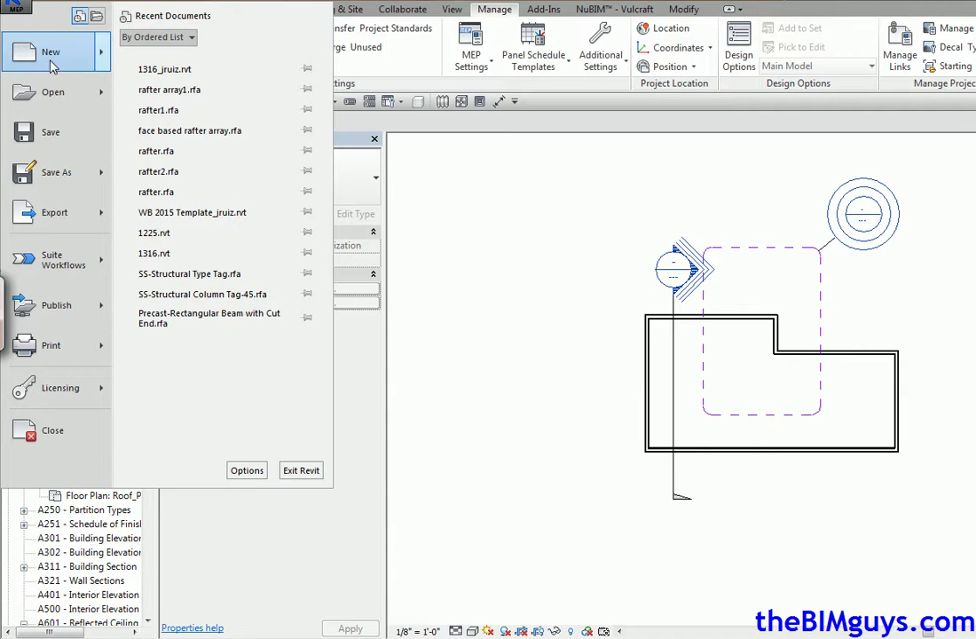
click(452, 111)
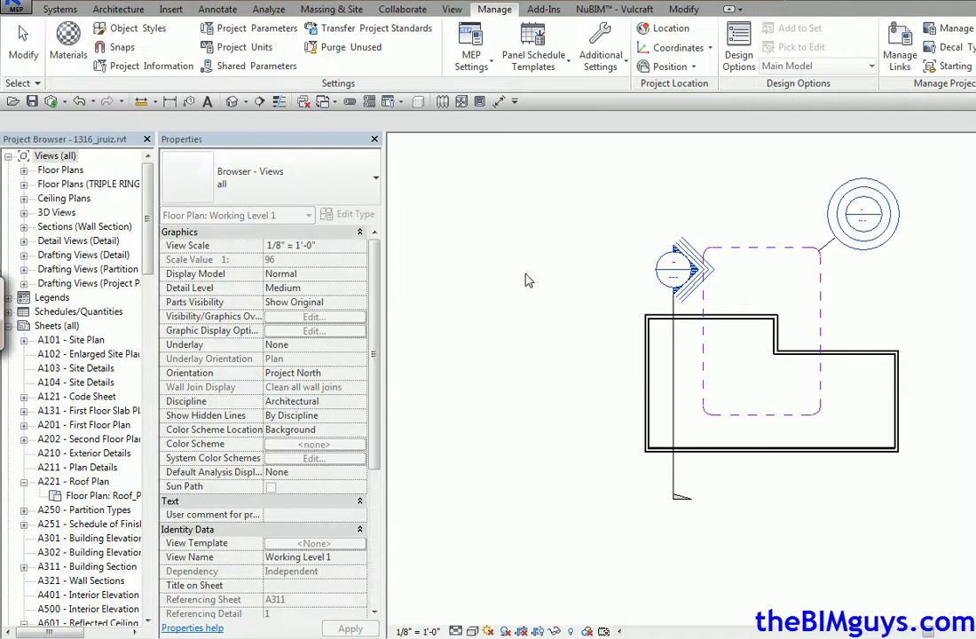
key(ctrl+n)
click(730, 296)
double_click(395, 183)
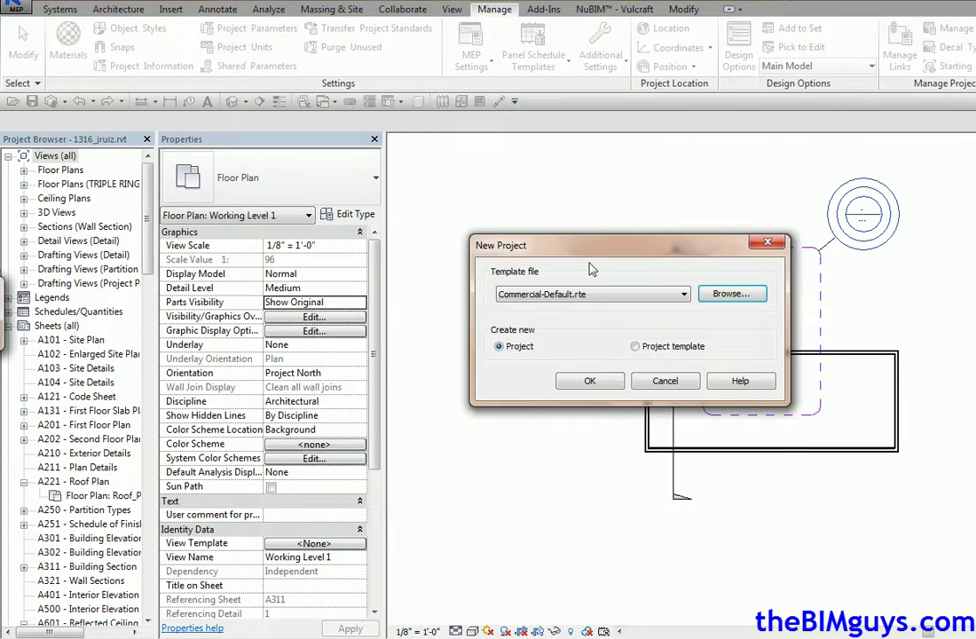
click(589, 381)
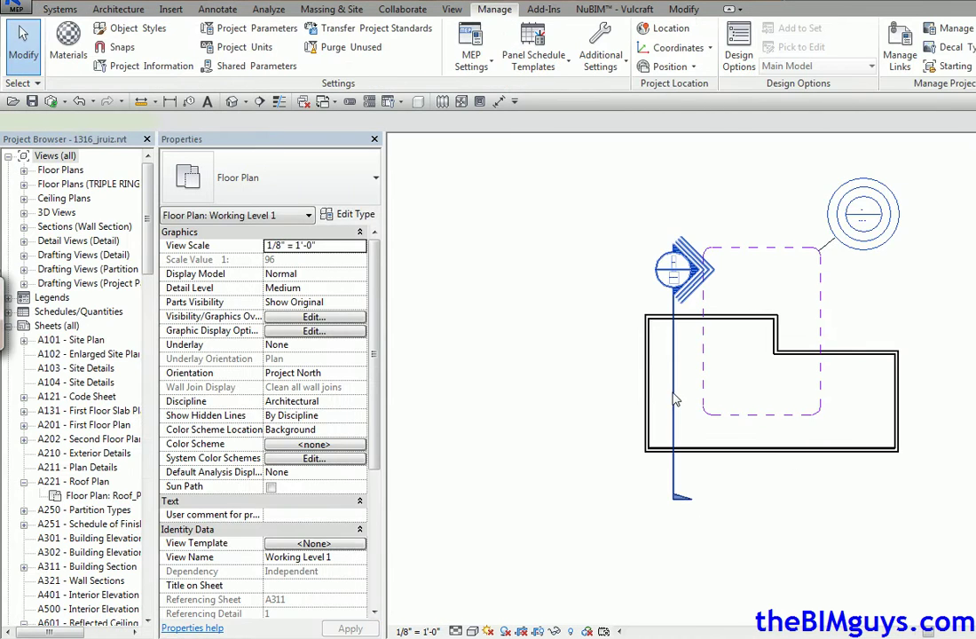
Duplicate the section's Wall Section type as a new type named TRIPLE RING SECTION.
click(673, 382)
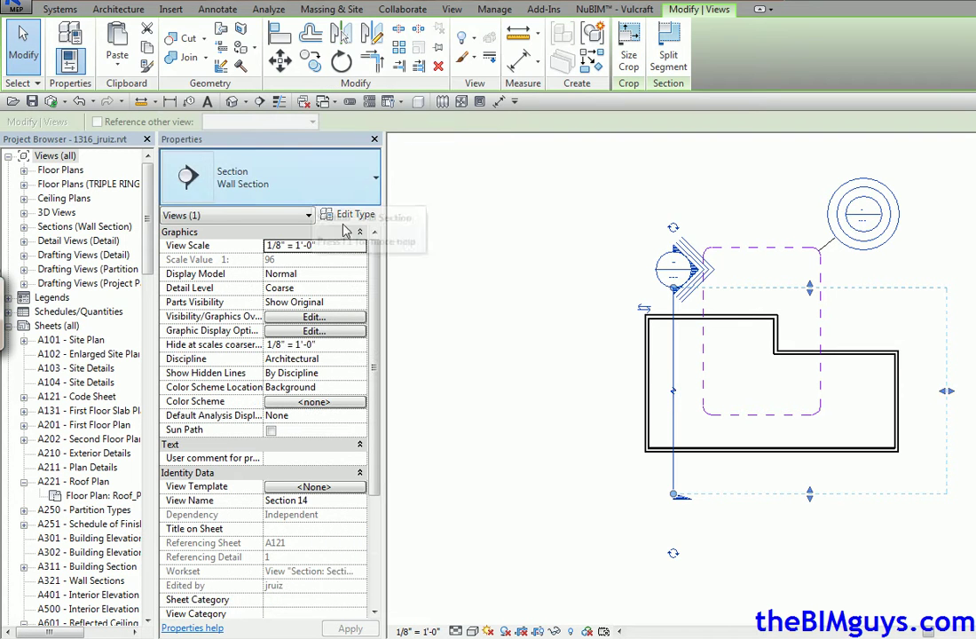
click(356, 216)
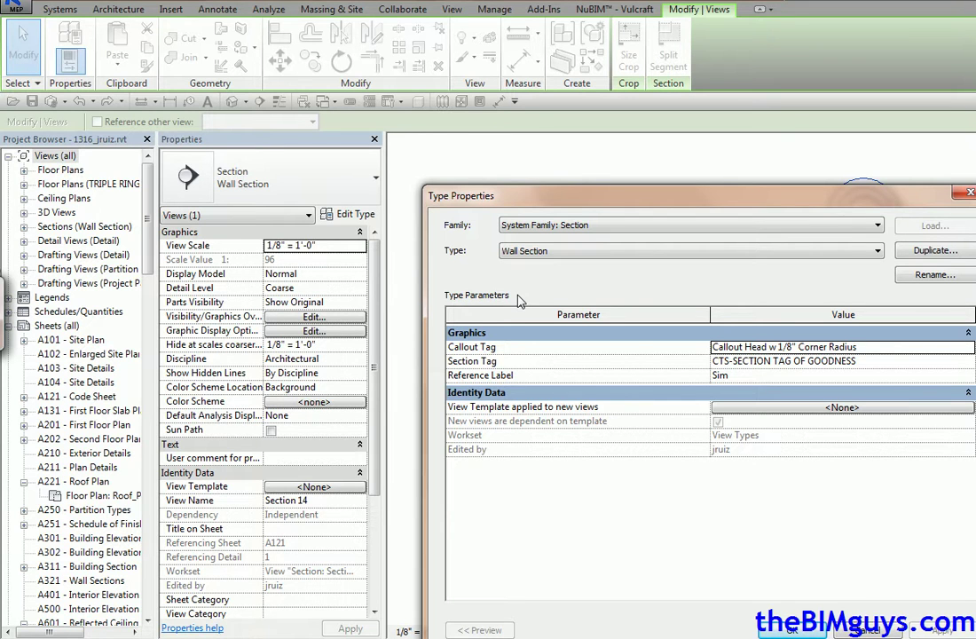
click(937, 251)
text(TR)
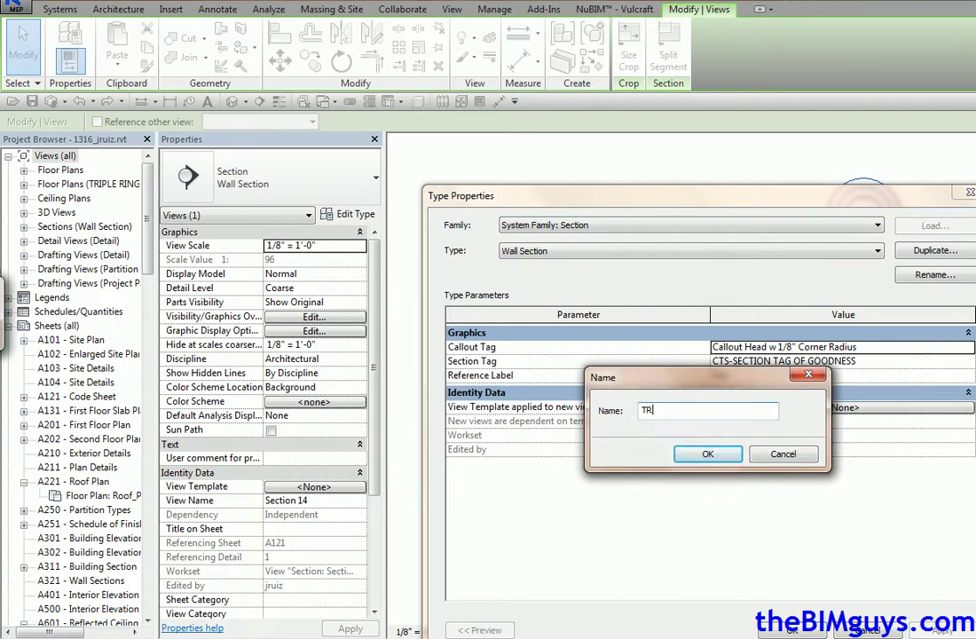
text(IPLE RING SECTION)
click(708, 419)
text(T)
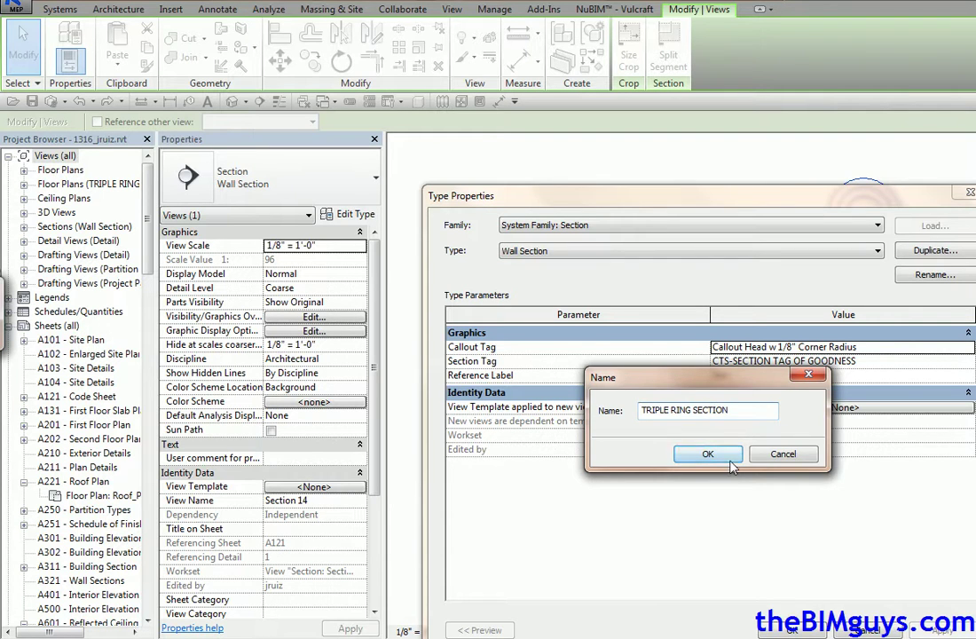
click(701, 454)
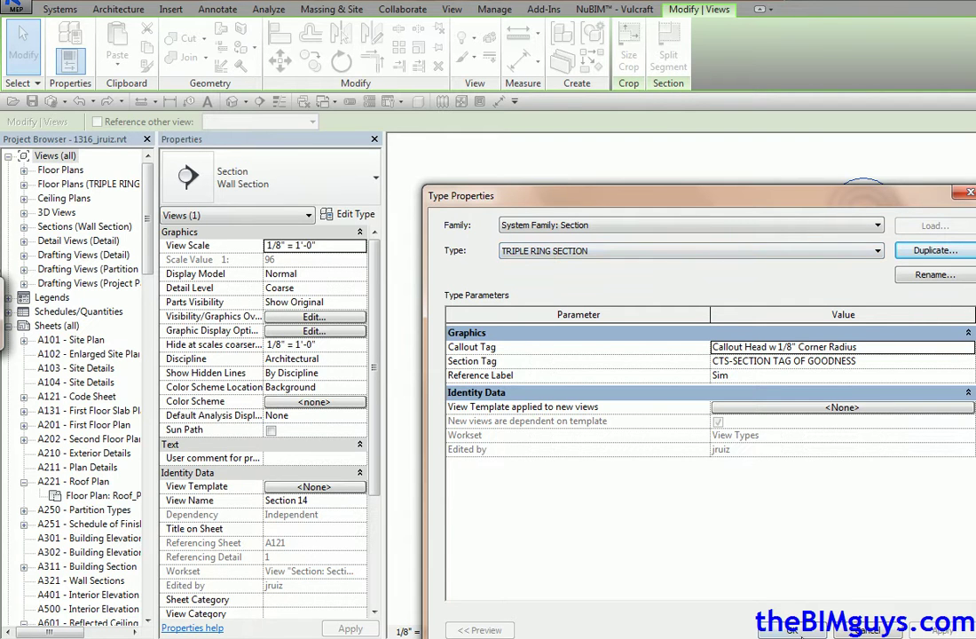
Apply the TRIPLE RING SECTION type, then review the callout's type properties.
click(795, 630)
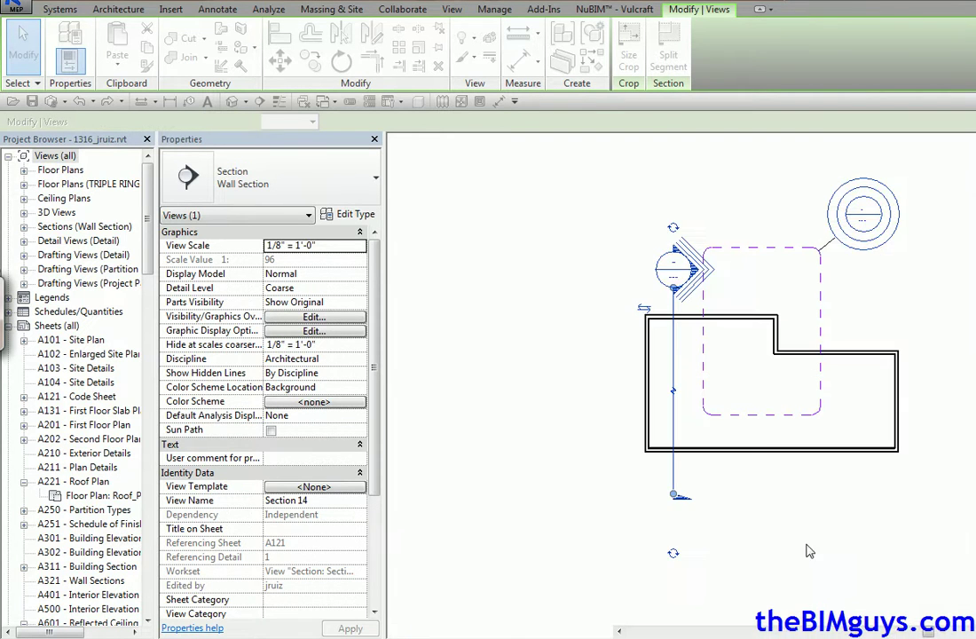
click(808, 573)
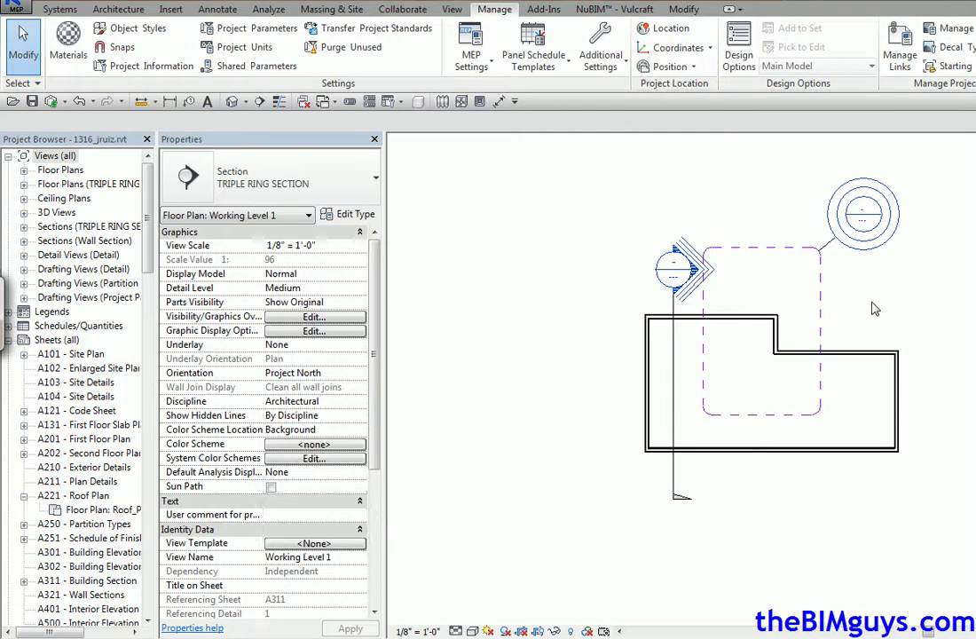
drag(813, 292, 590, 181)
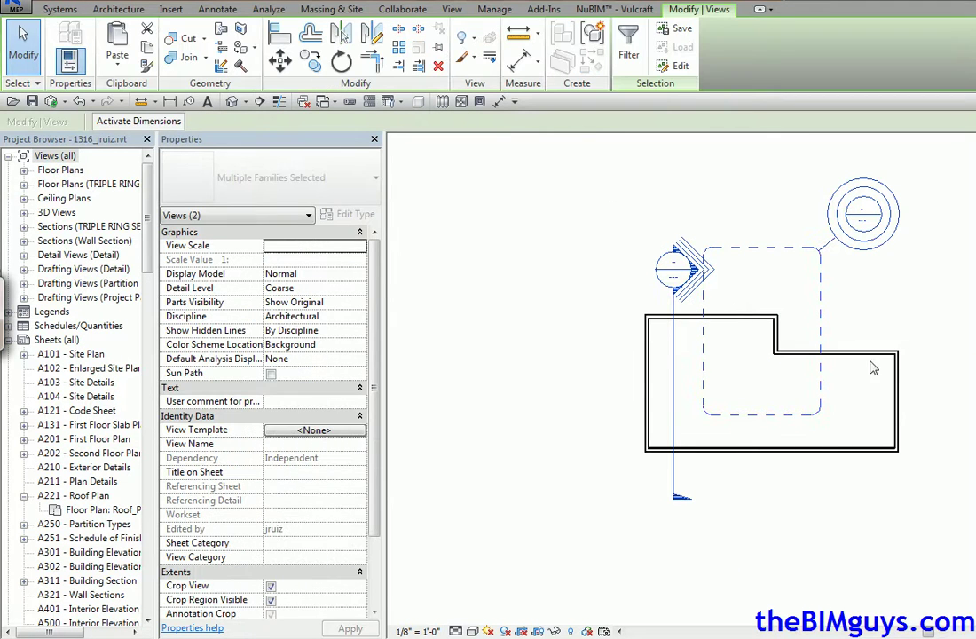
click(970, 391)
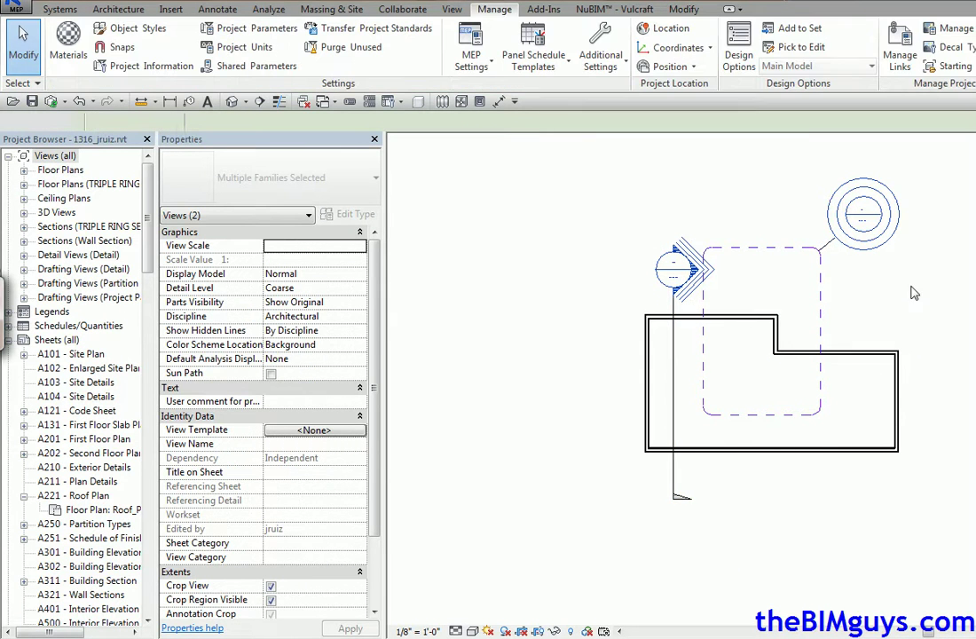
click(828, 284)
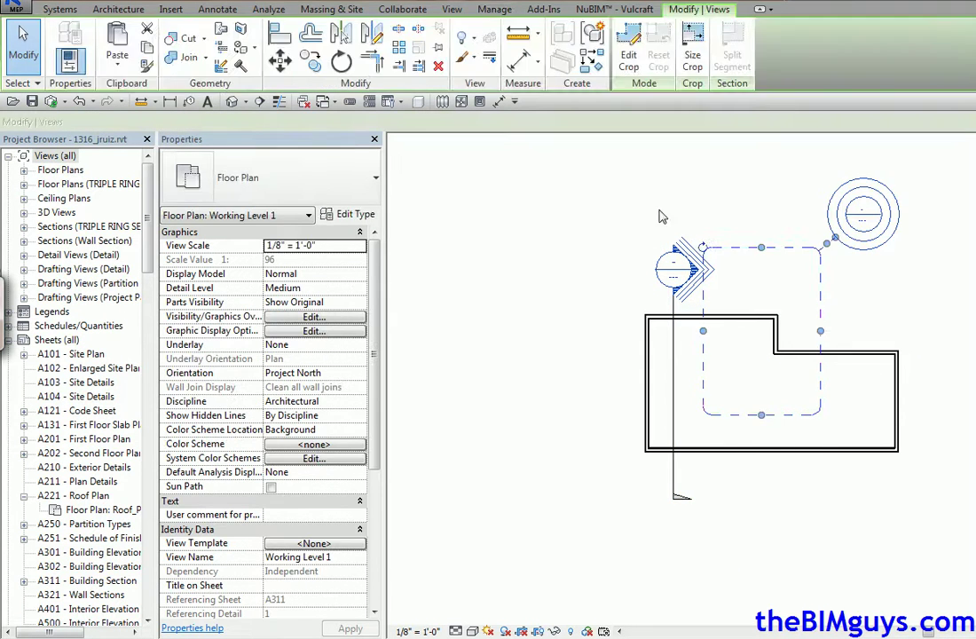
click(357, 216)
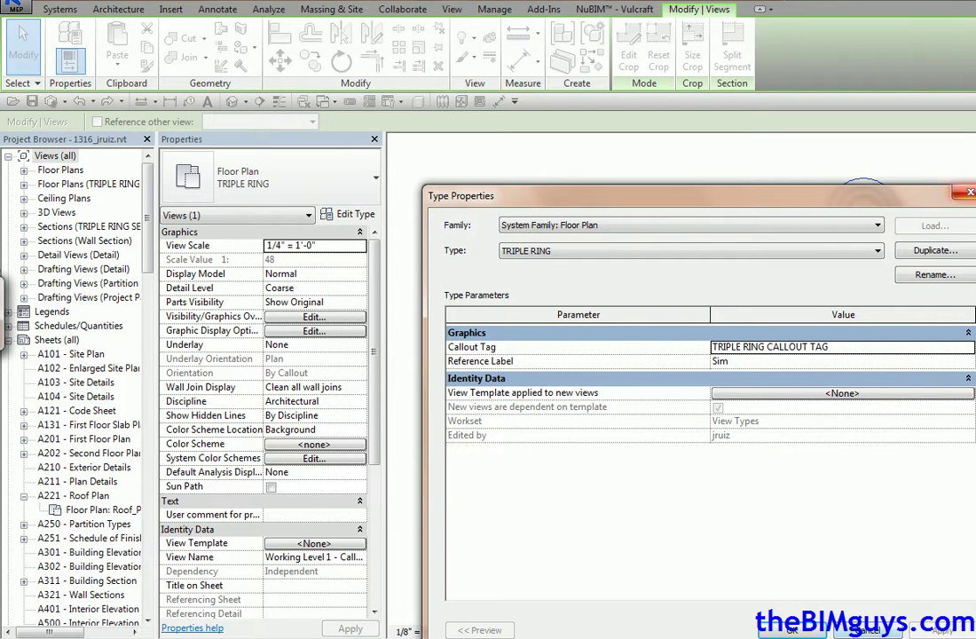
click(865, 630)
Select the section and callout together and copy them to the clipboard.
drag(533, 199, 530, 194)
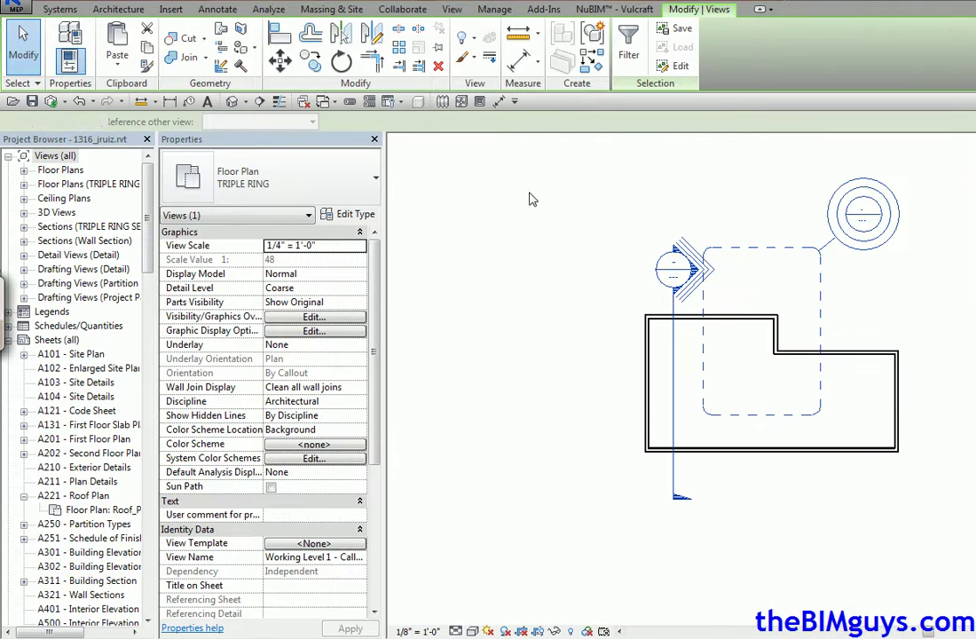
click(147, 46)
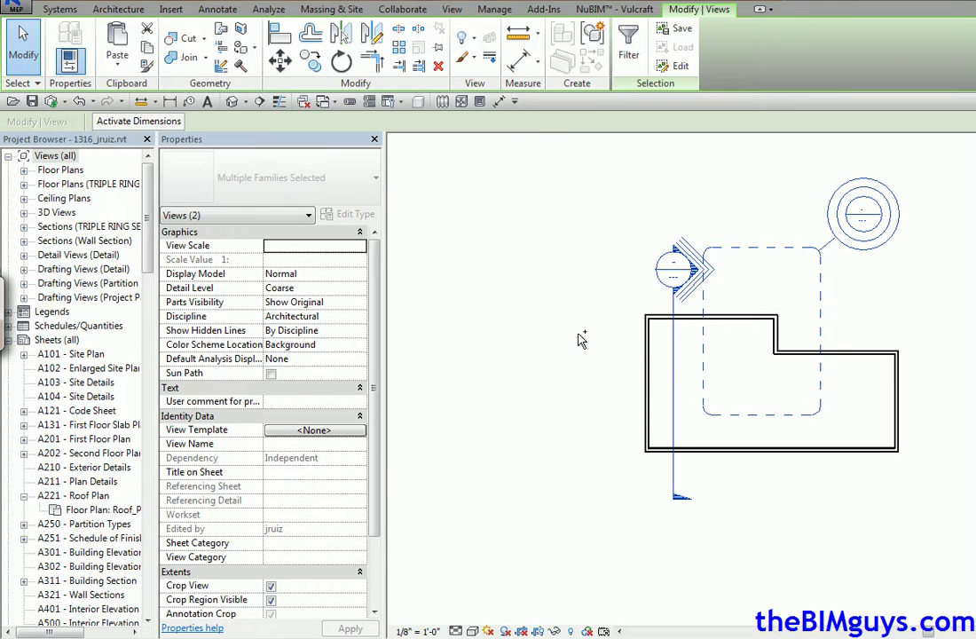
key(ctrl+Tab)
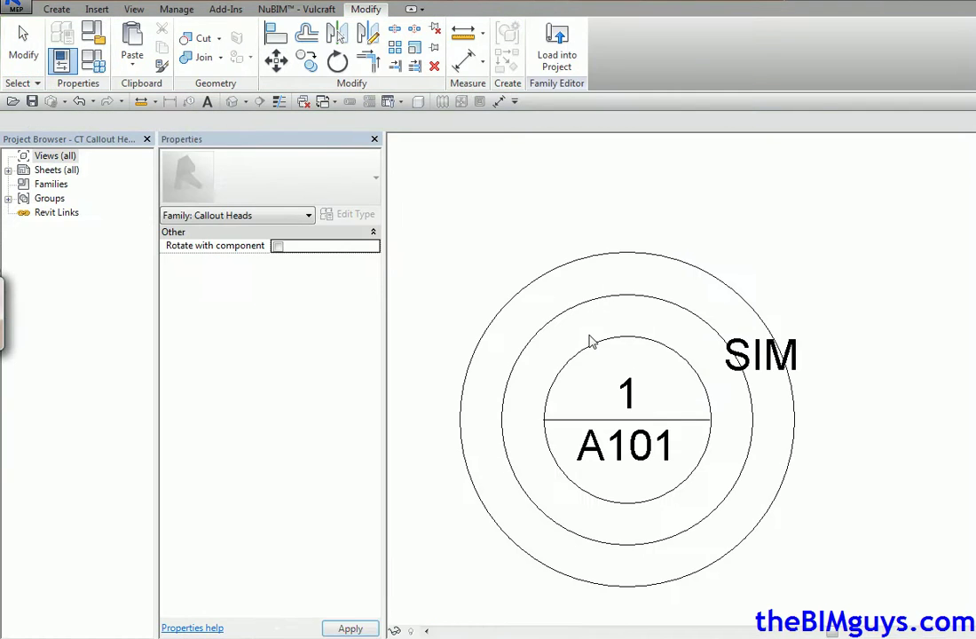
Switch to the 1 Project2 - Floor Plan: Level 1 view.
click(330, 103)
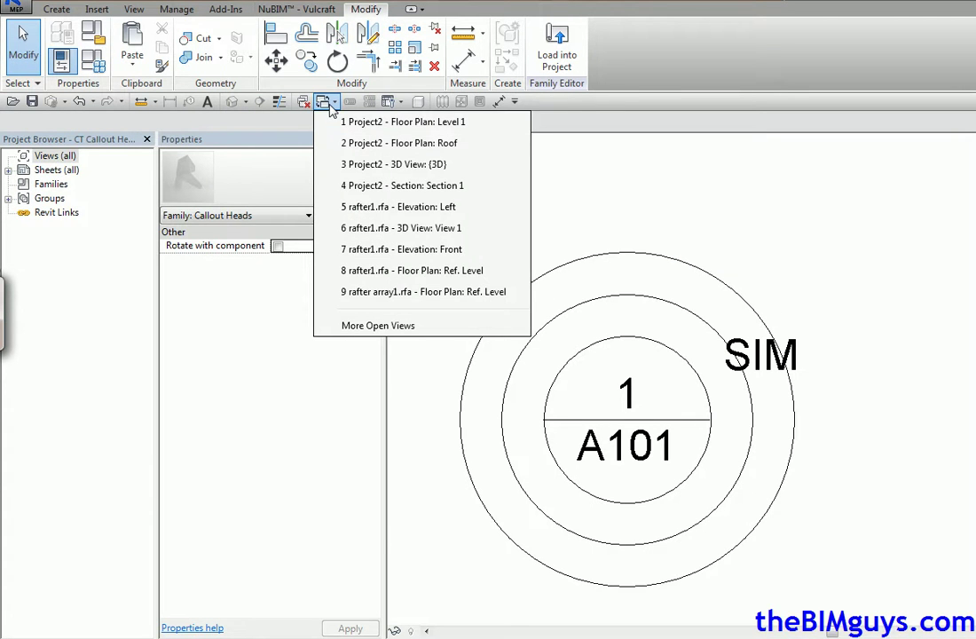
click(357, 122)
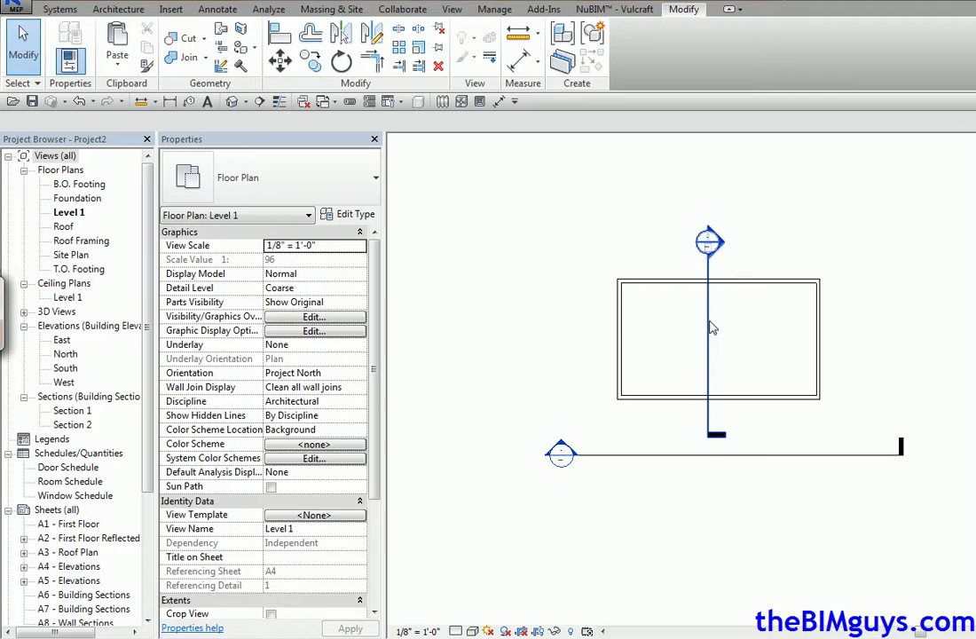
Paste from Clipboard into Project2 Level 1 and accept the Duplicate Types warning.
click(717, 331)
click(941, 246)
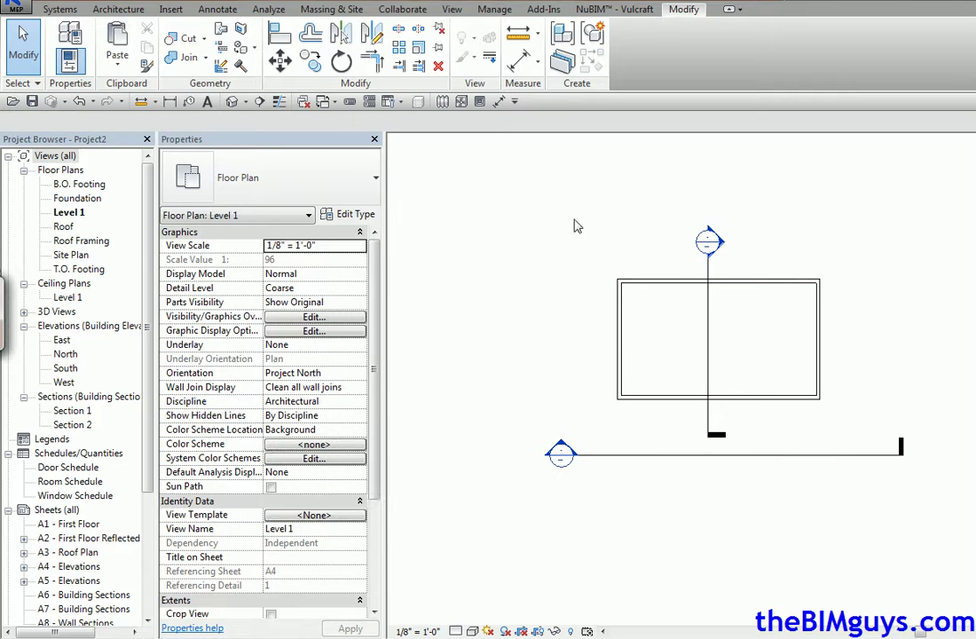
click(346, 182)
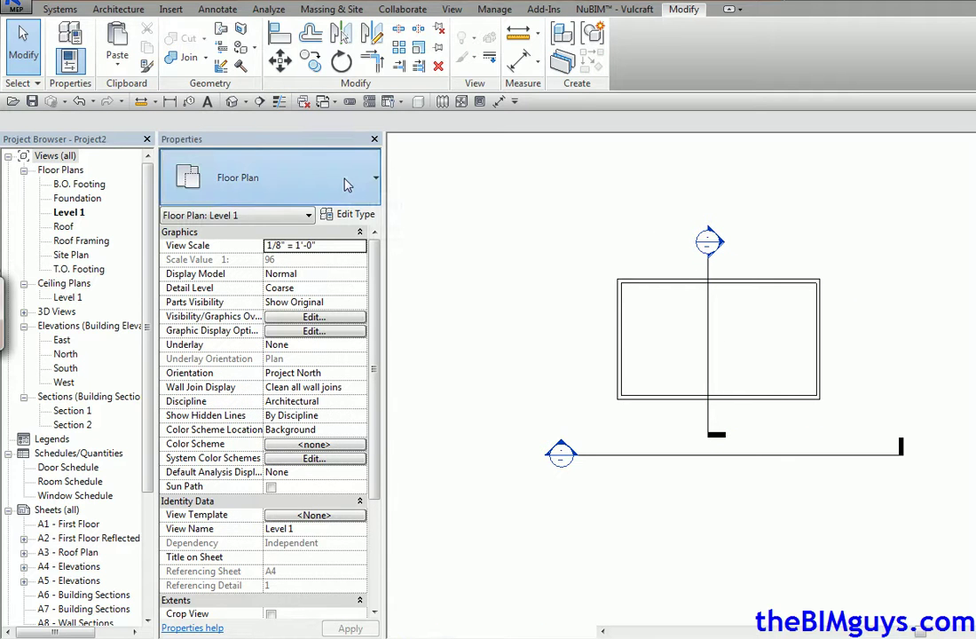
click(347, 183)
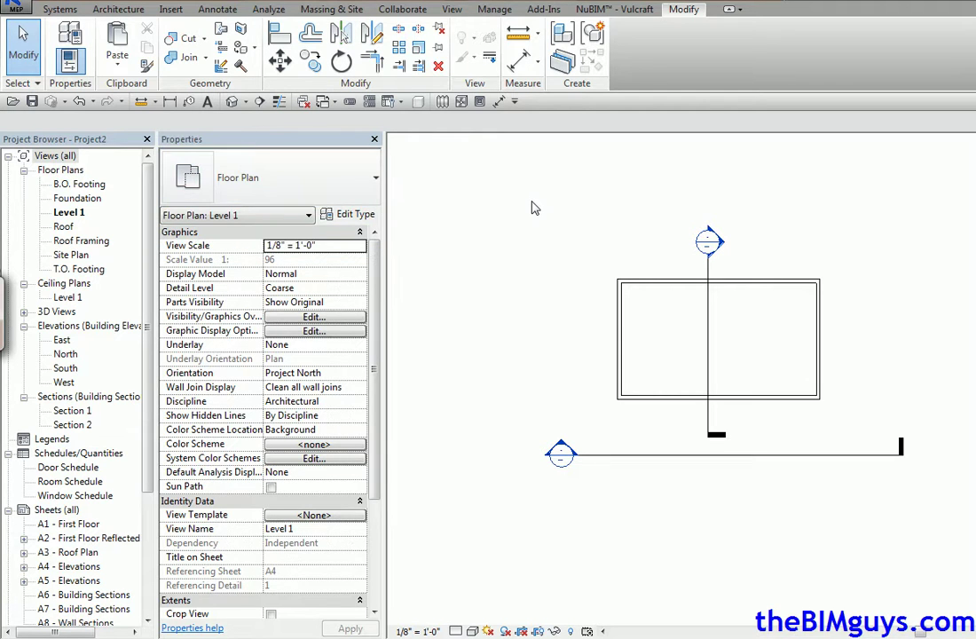
click(121, 66)
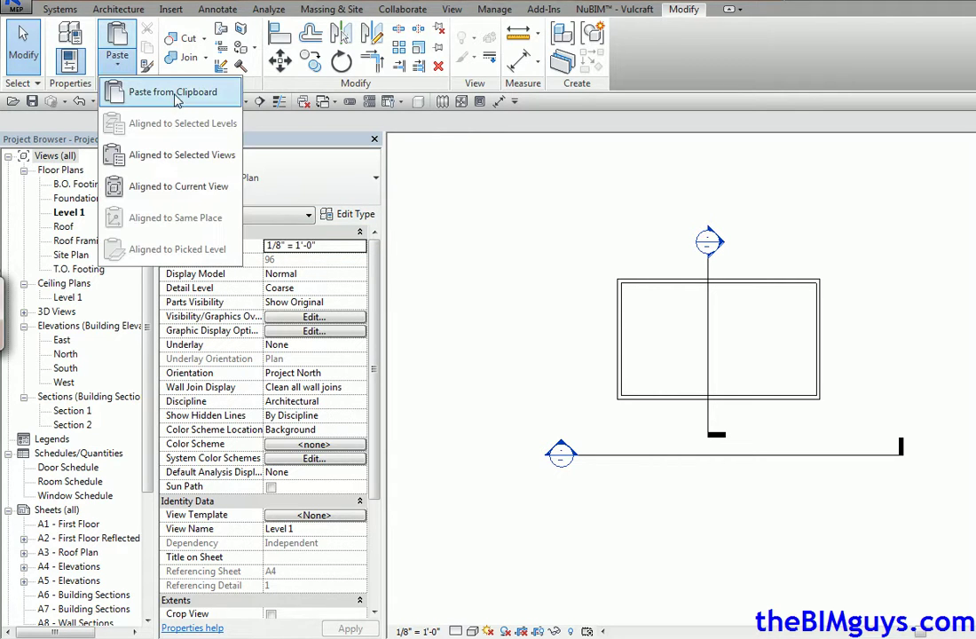
click(146, 92)
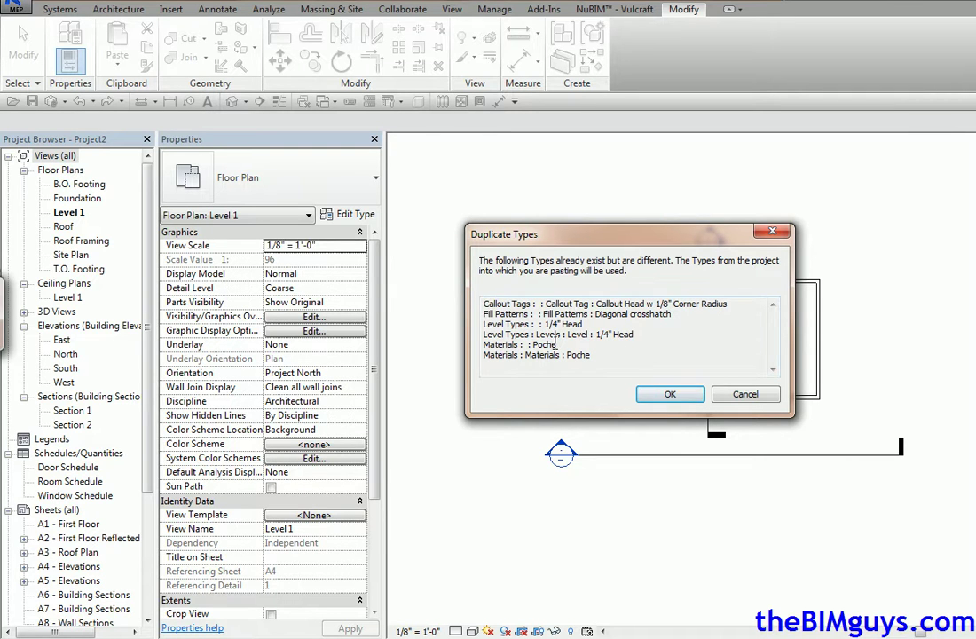
click(671, 395)
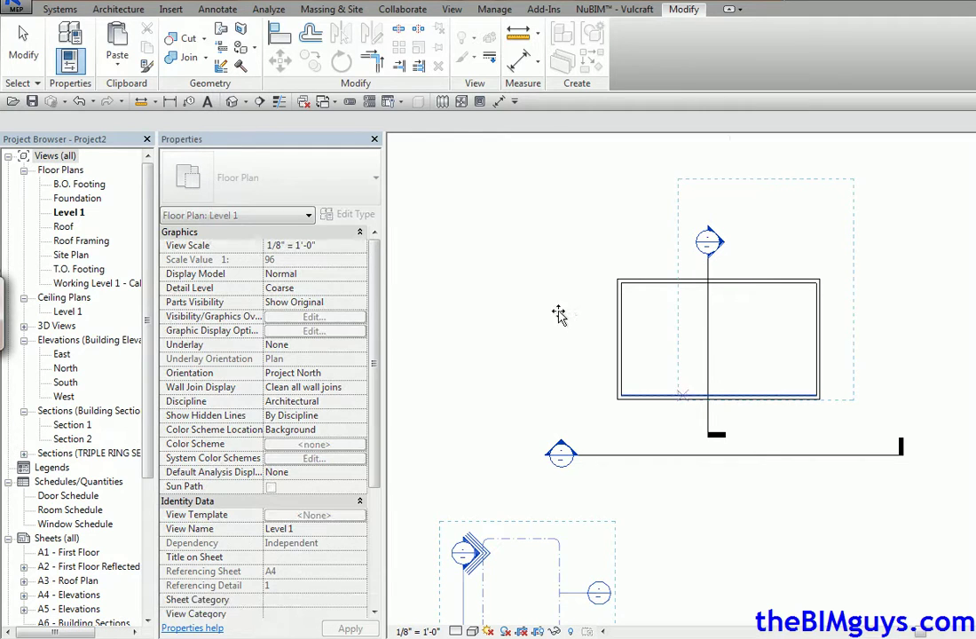
Place the pasted section and callout above the wall outline, finish pasting, and select the callout.
click(561, 322)
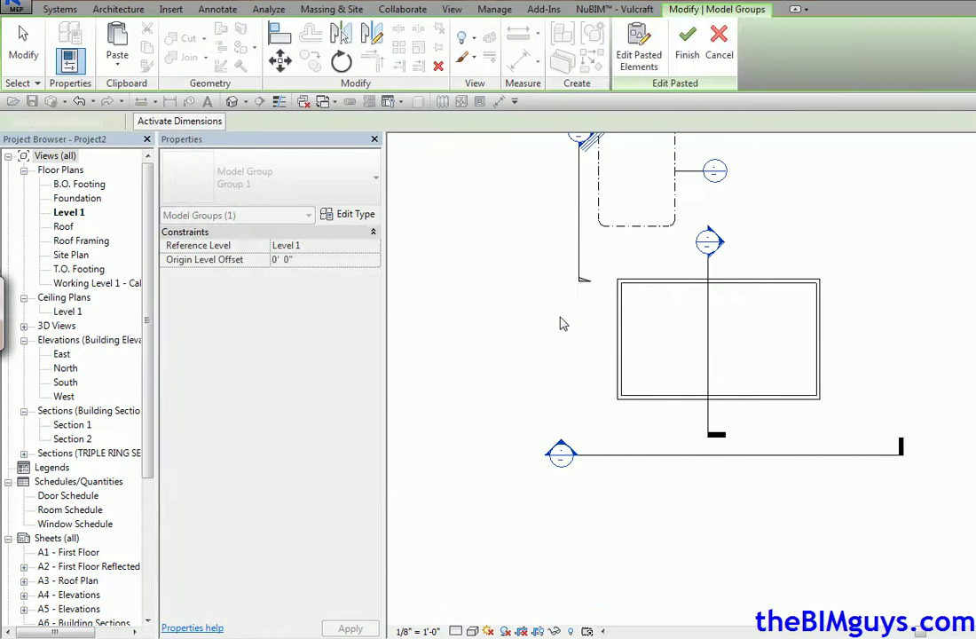
middle_drag(573, 348, 625, 469)
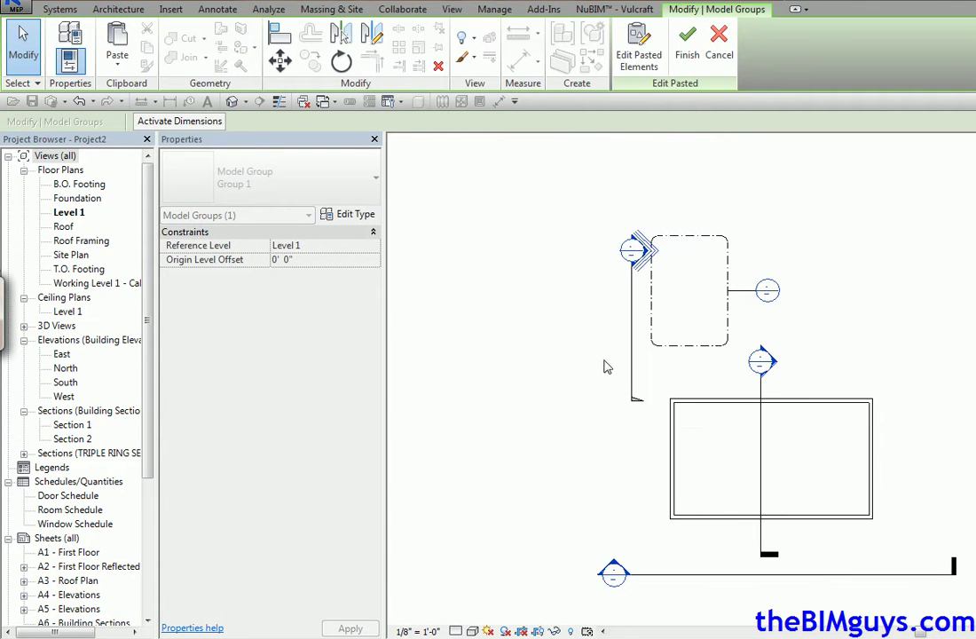
click(538, 349)
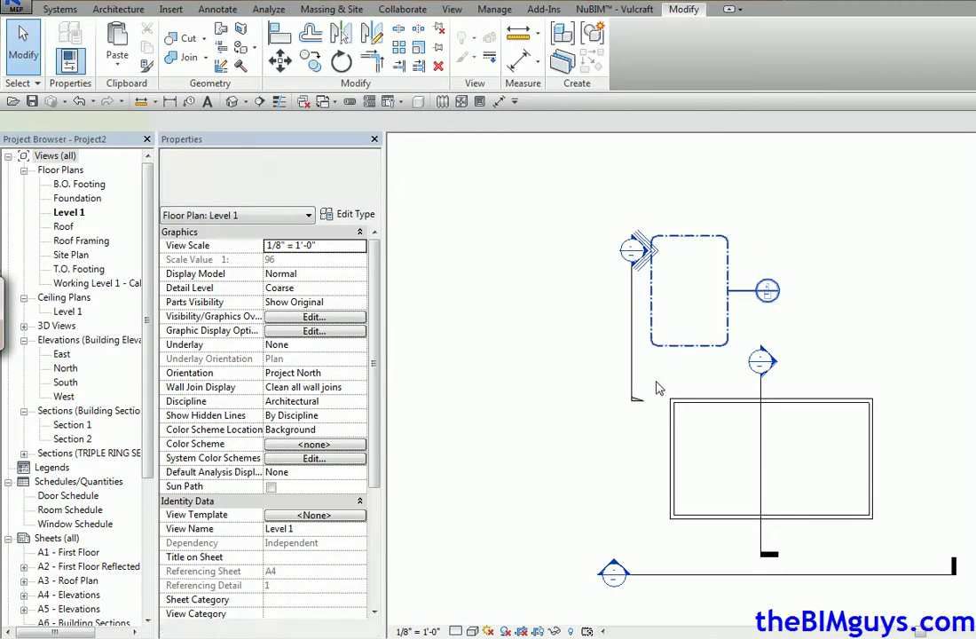
click(725, 342)
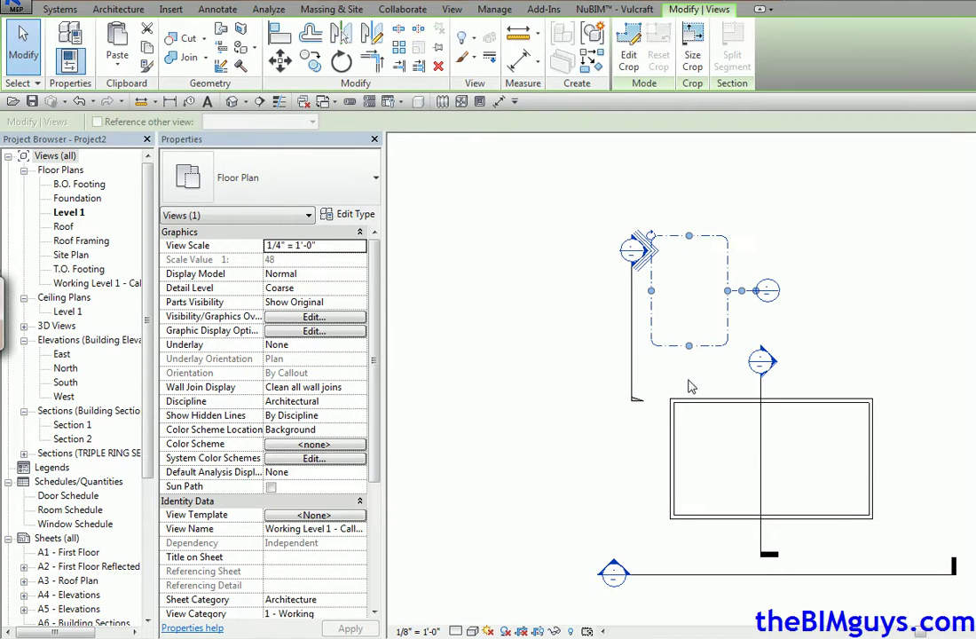
Set the pasted callout's view type to TRIPLE RING in the Properties type selector.
click(373, 184)
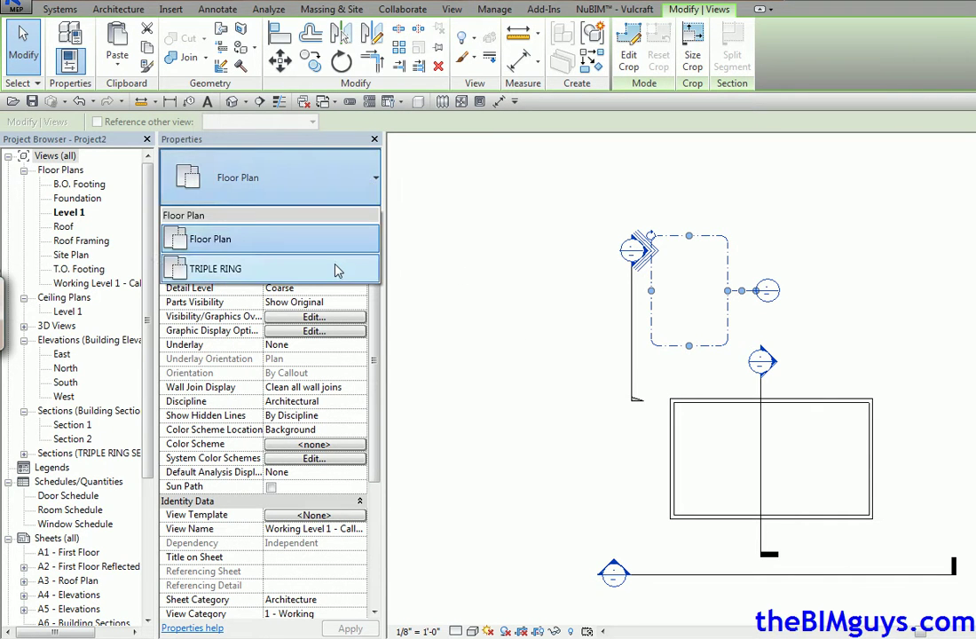
click(597, 330)
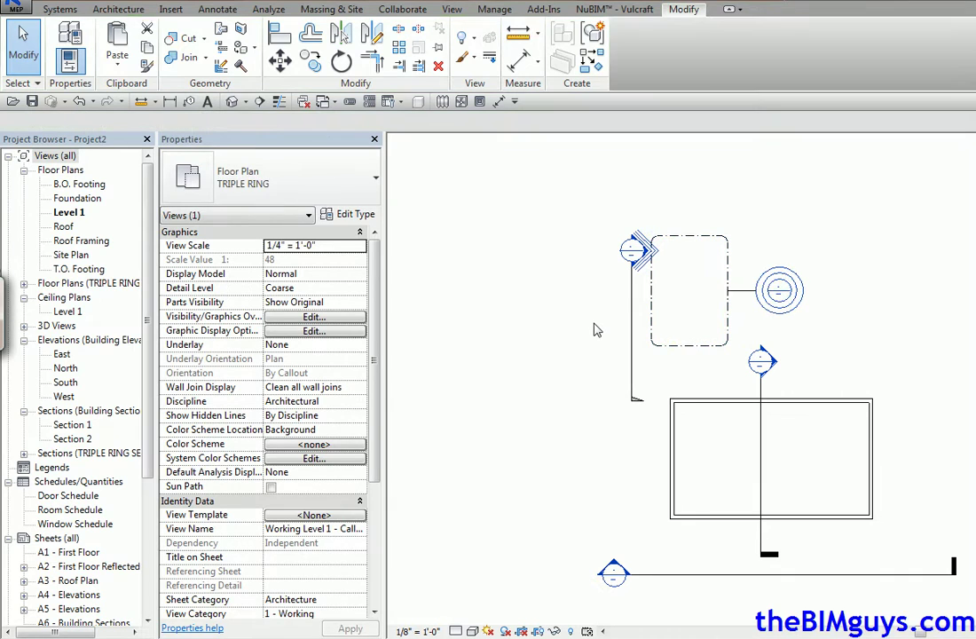